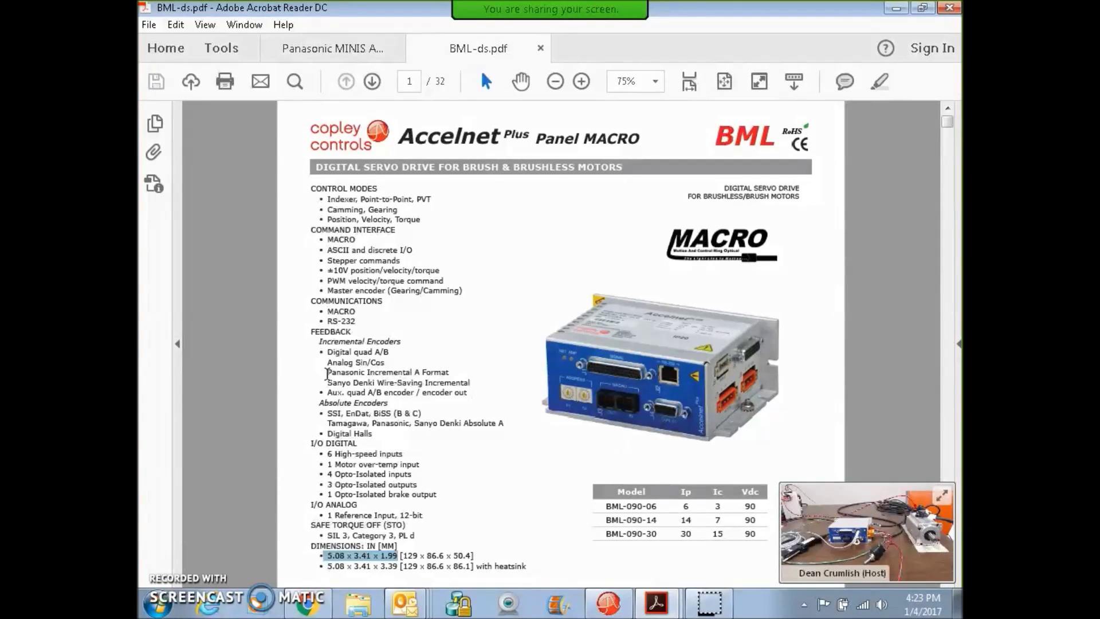
- Highlight the 'Panasonic Incremental A Format' line under Feedback in BML-ds.pdf
left_click_drag(328, 374, 455, 376)
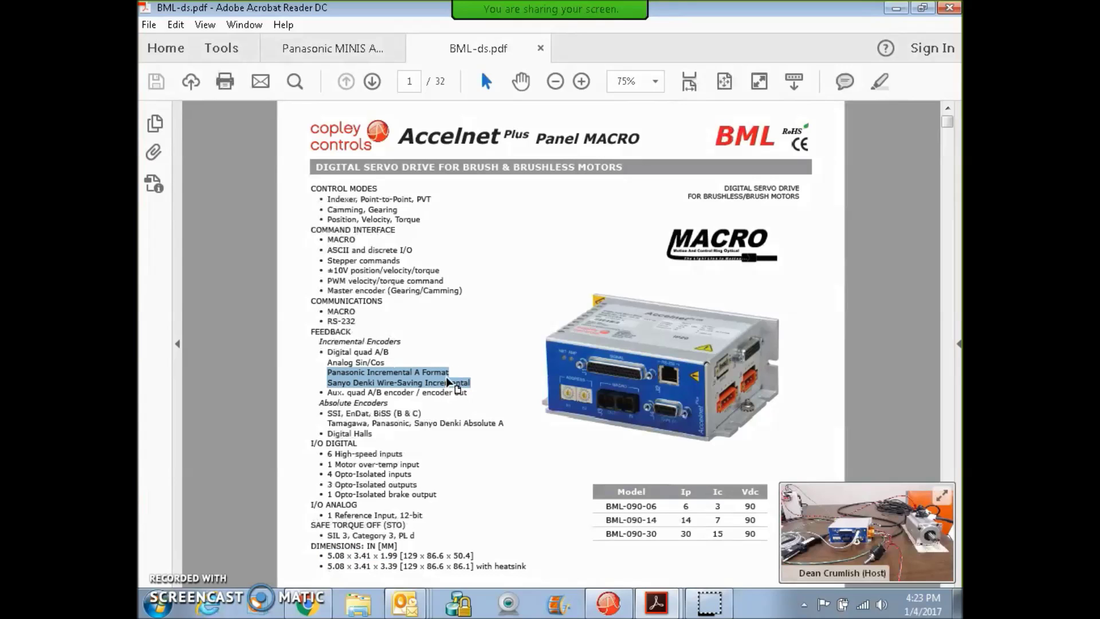
left_click(443, 373)
left_click_drag(326, 372, 449, 369)
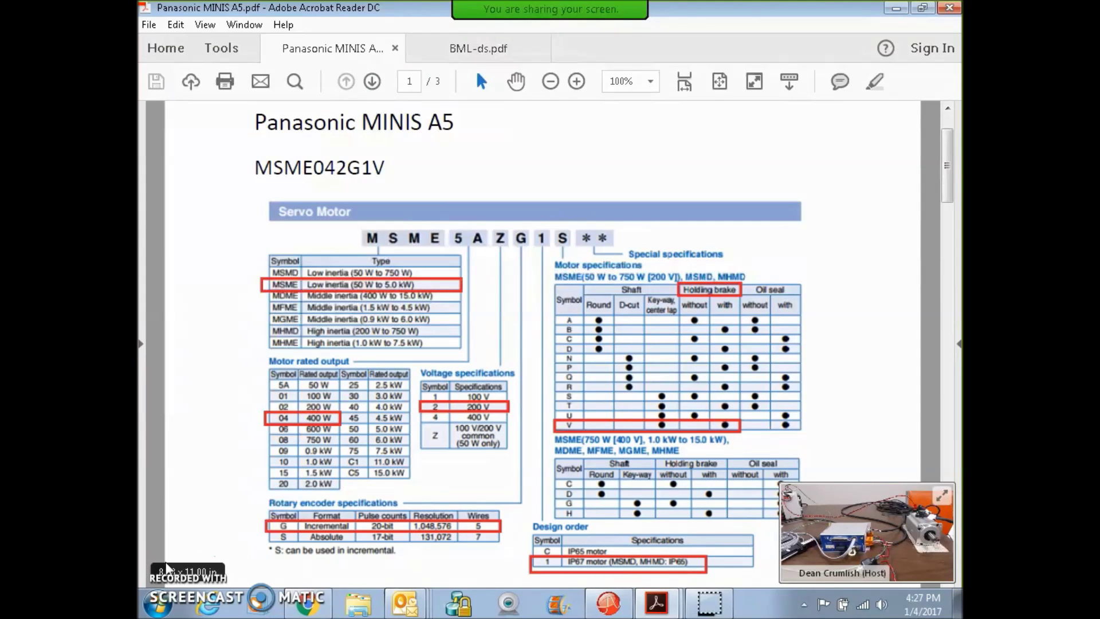
left_click(945, 576)
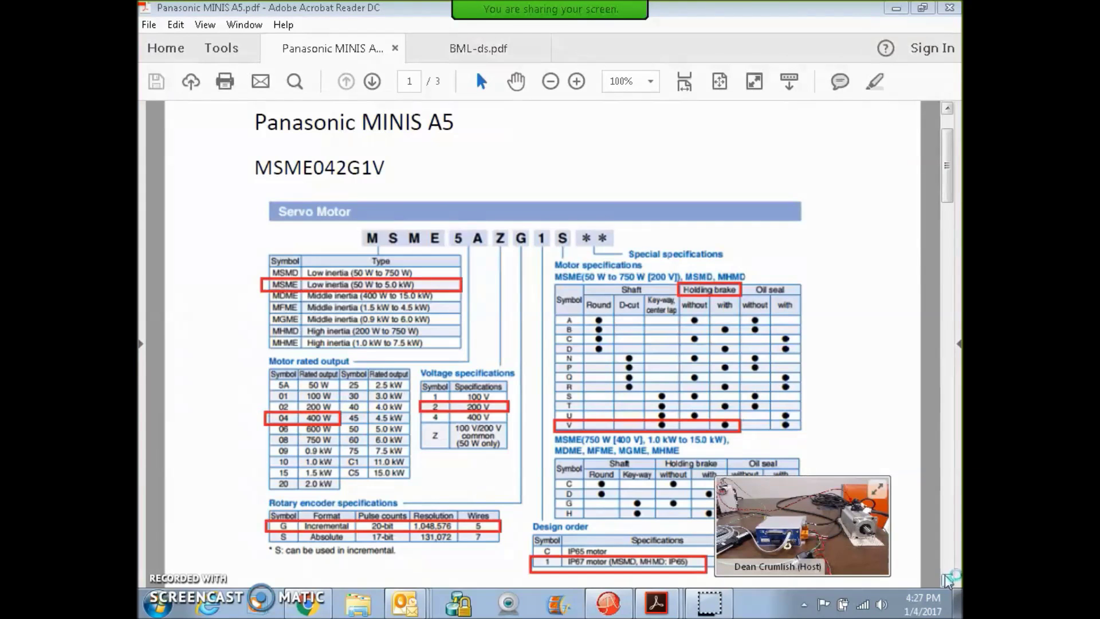
left_click(947, 577)
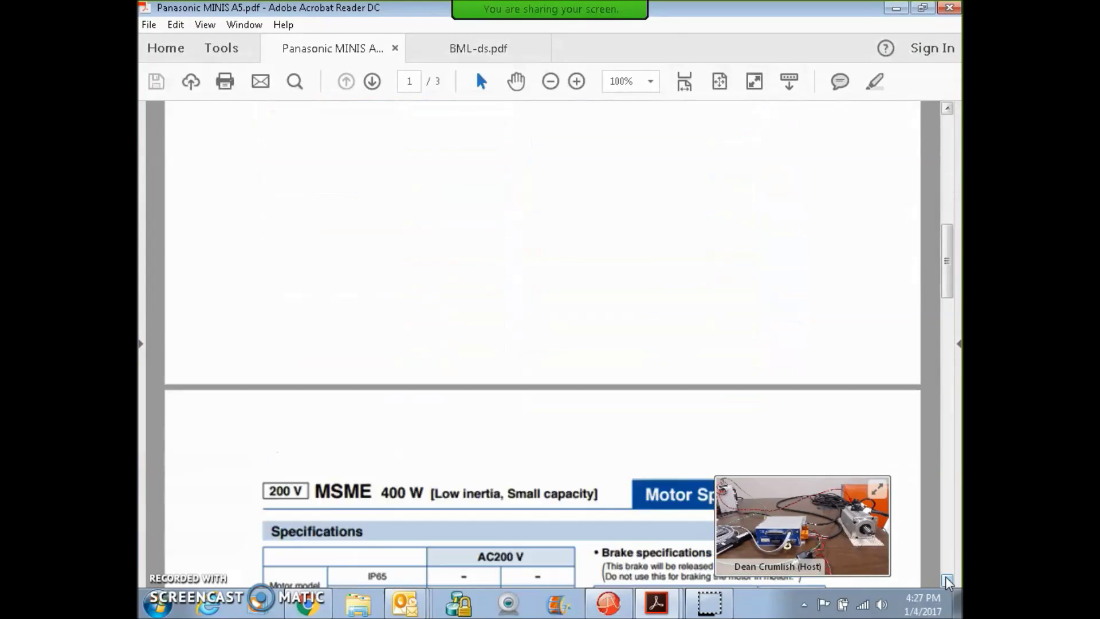
- Scroll down to page 2's MSME 400 W motor specifications and brake tables
left_click_drag(947, 580, 947, 580)
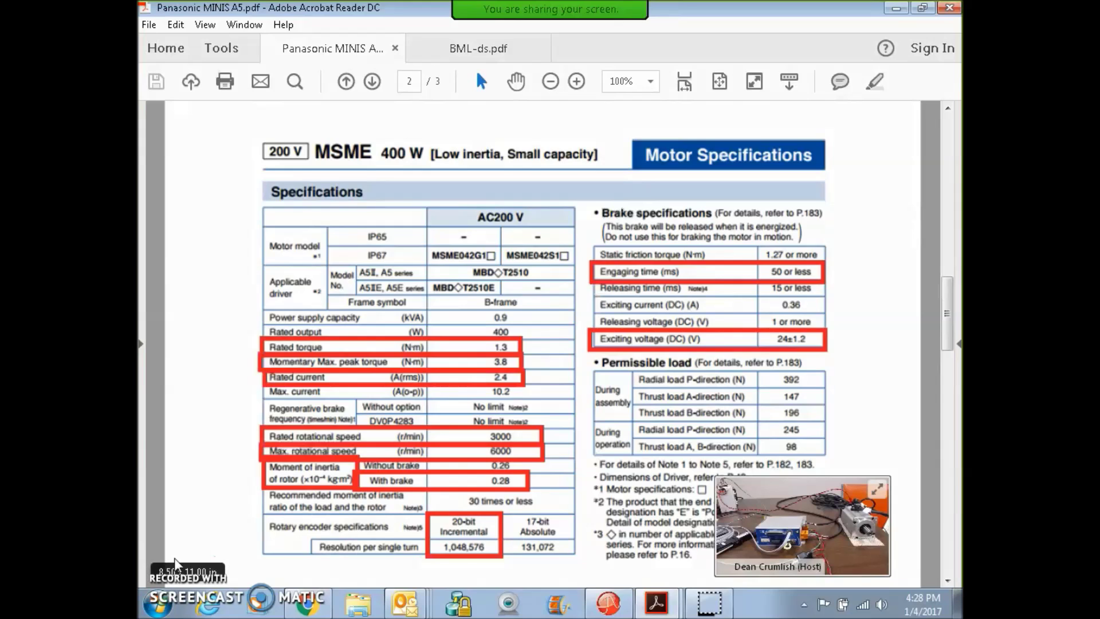
scroll(573, 118, "down", 10)
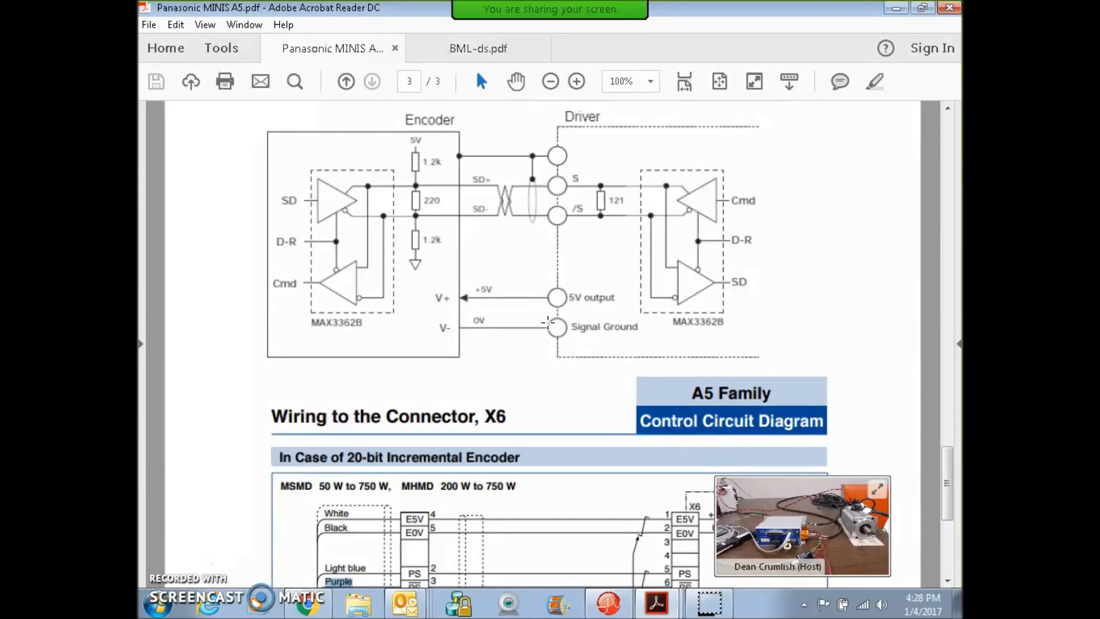
- Scroll to page 3's 'Wiring to the Connector, X6' for the 20-bit incremental encoder
left_click_drag(951, 483, 954, 508)
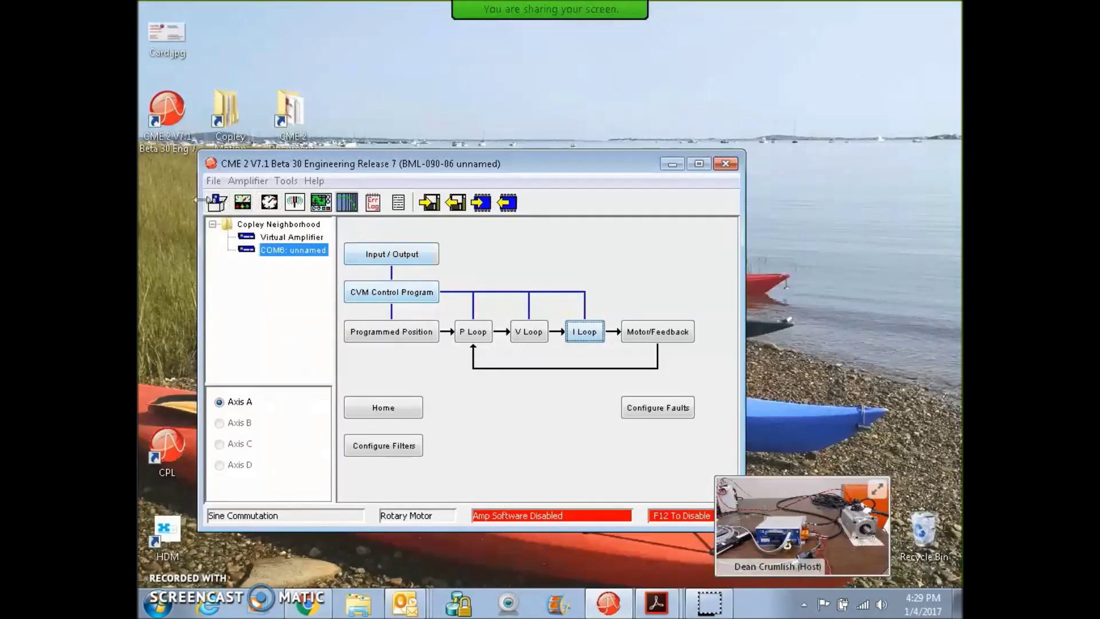
- Start editing the drive's Basic Setup and advance past the motor options pages
left_click(217, 203)
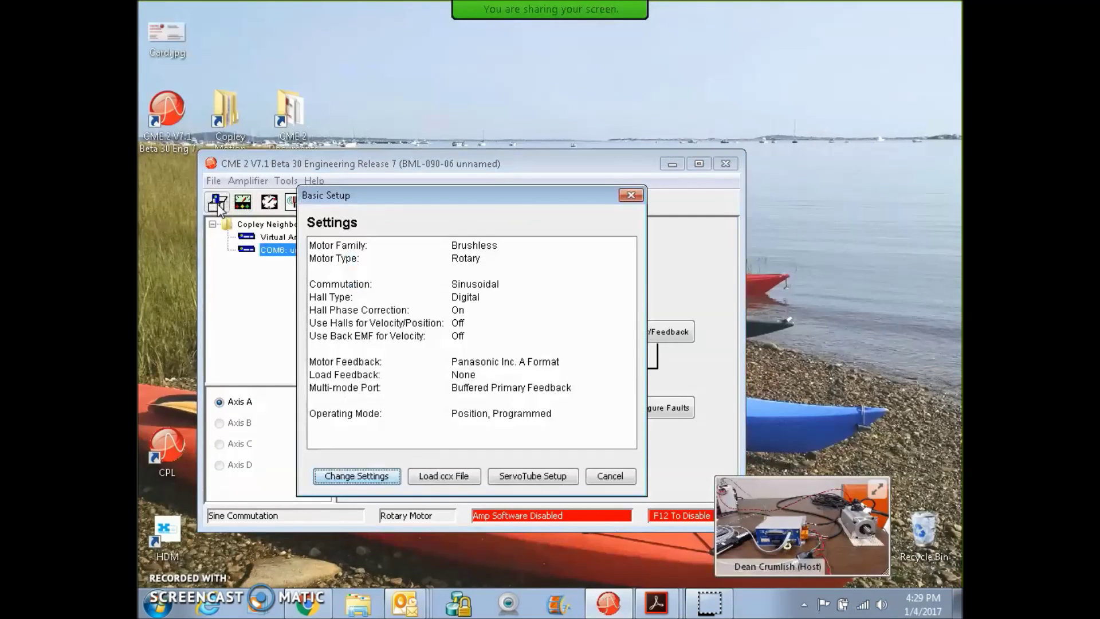
left_click(362, 478)
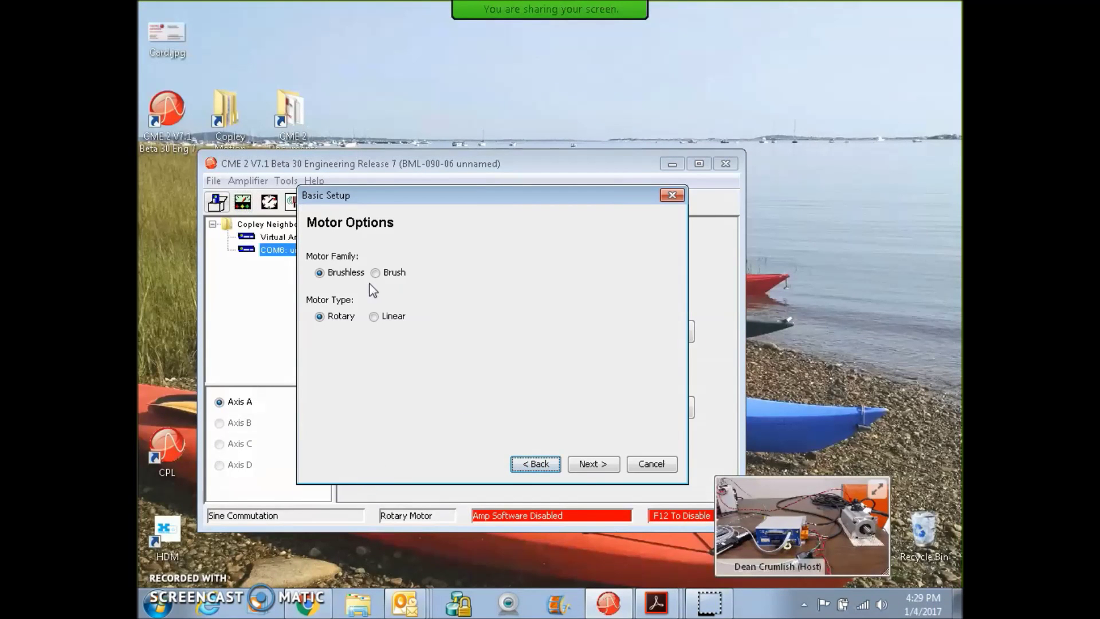
left_click(588, 465)
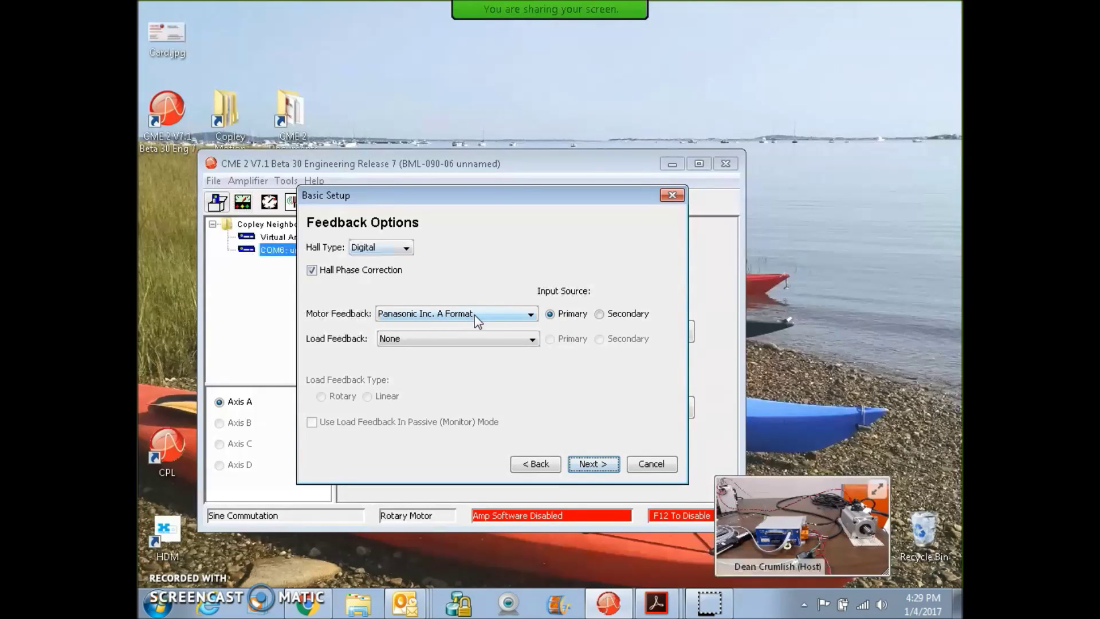
left_click(604, 464)
- Set Load Feedback to None after briefly trying Incremental in passive mode
left_click(523, 342)
left_click(523, 364)
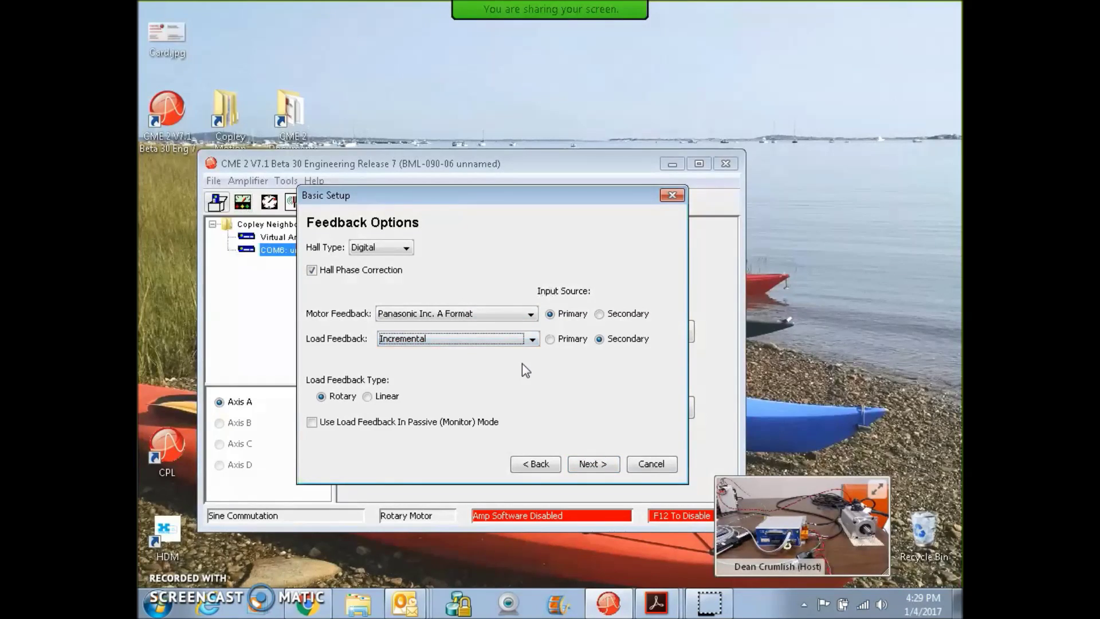
left_click(312, 422)
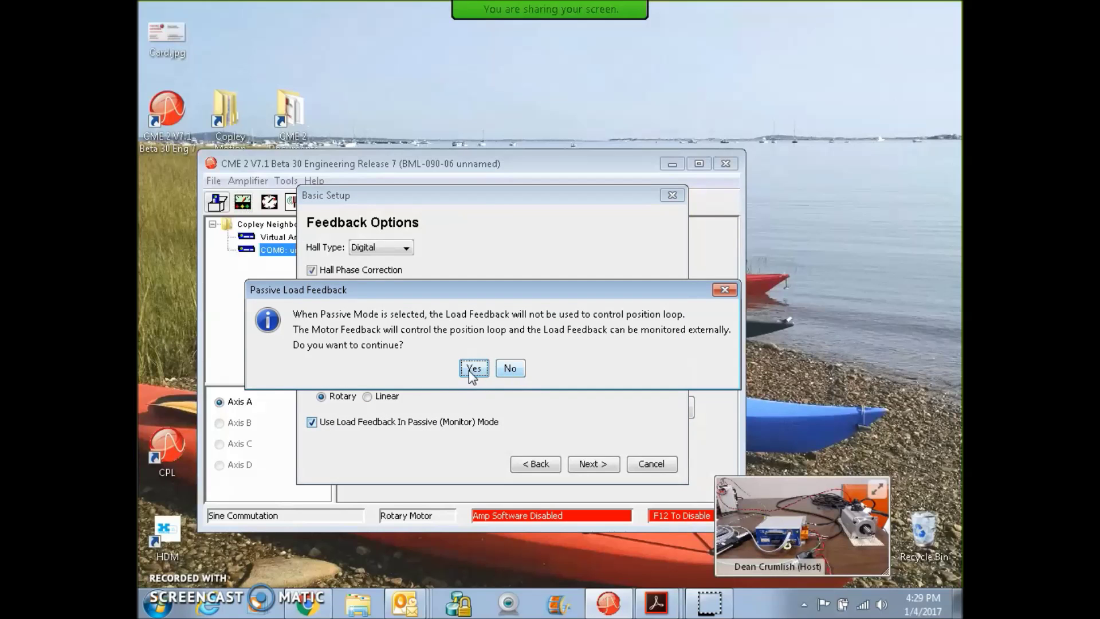
left_click(471, 371)
left_click(528, 340)
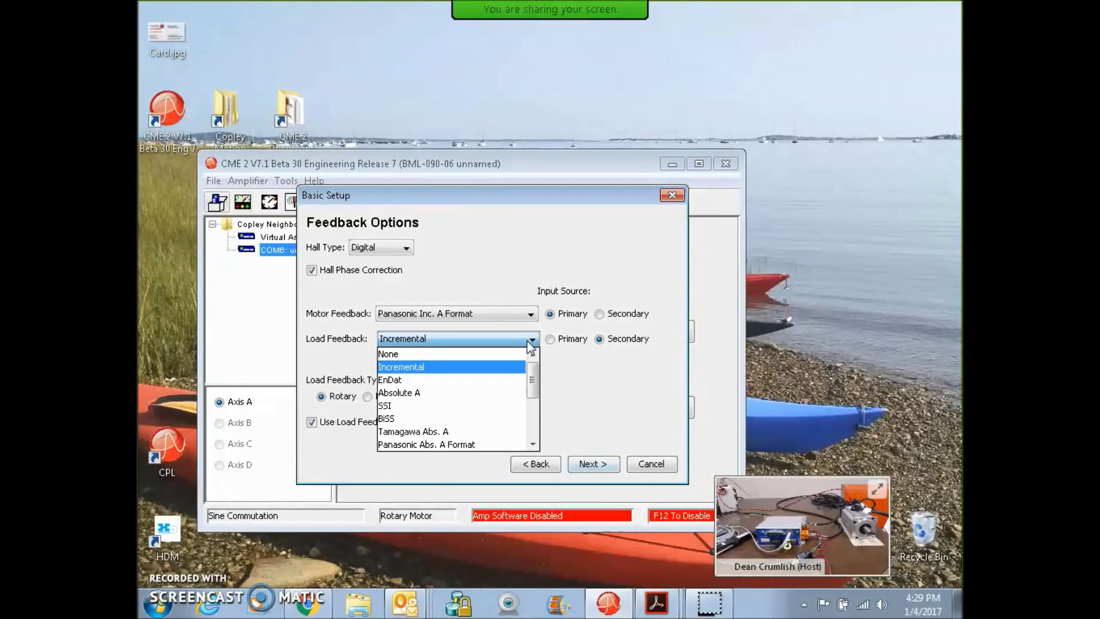
left_click(519, 354)
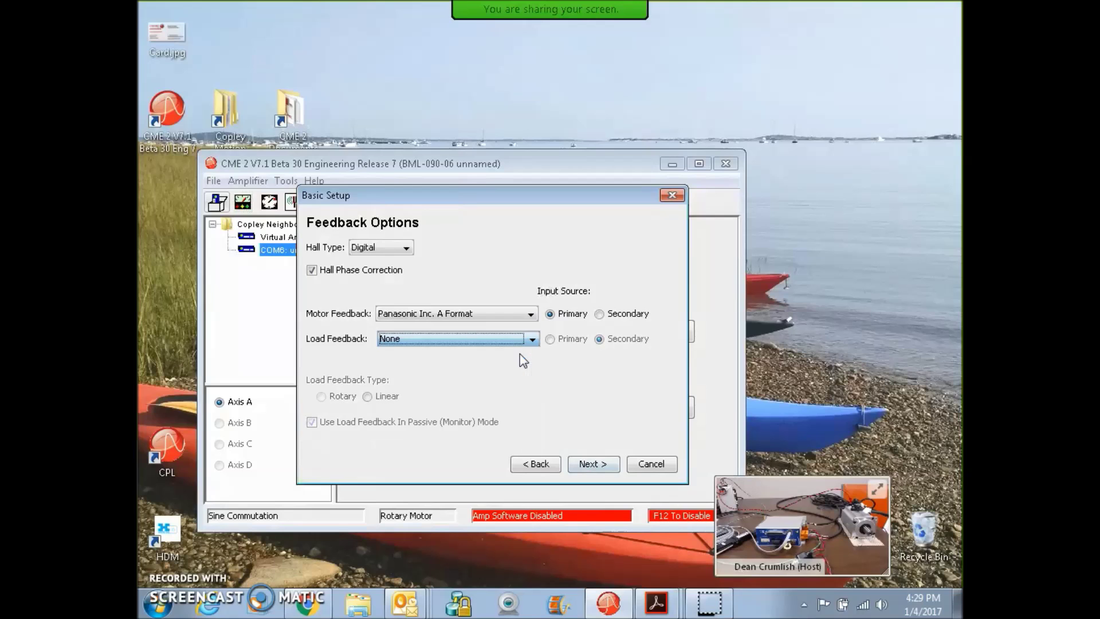
- Keep Position mode and Differential Input multi-mode port, then finish and save to the amplifier
left_click(610, 464)
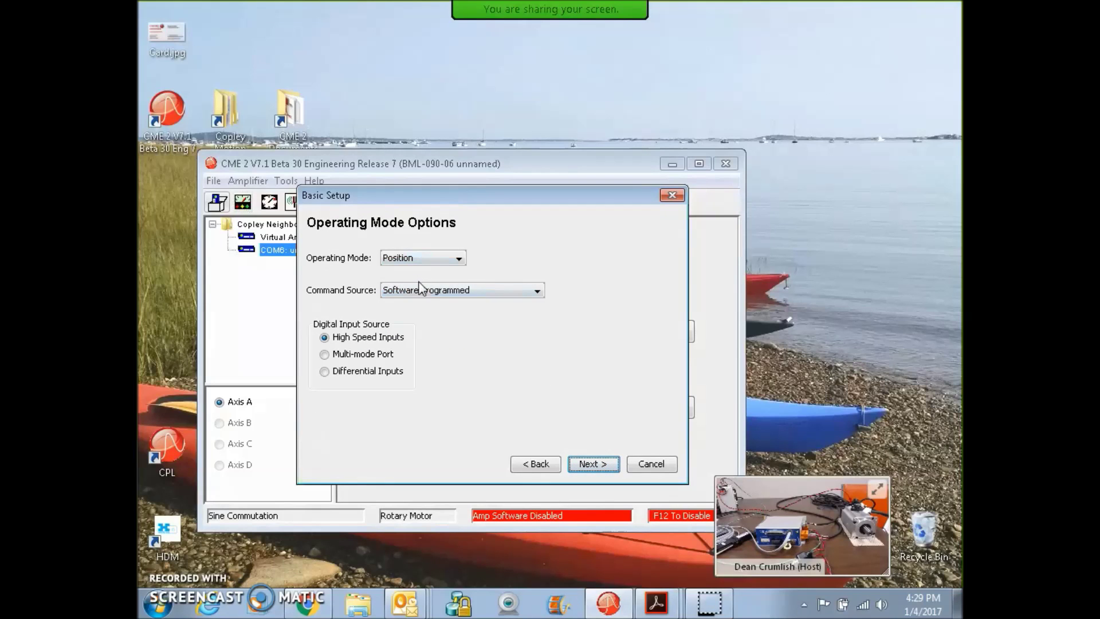
left_click(414, 262)
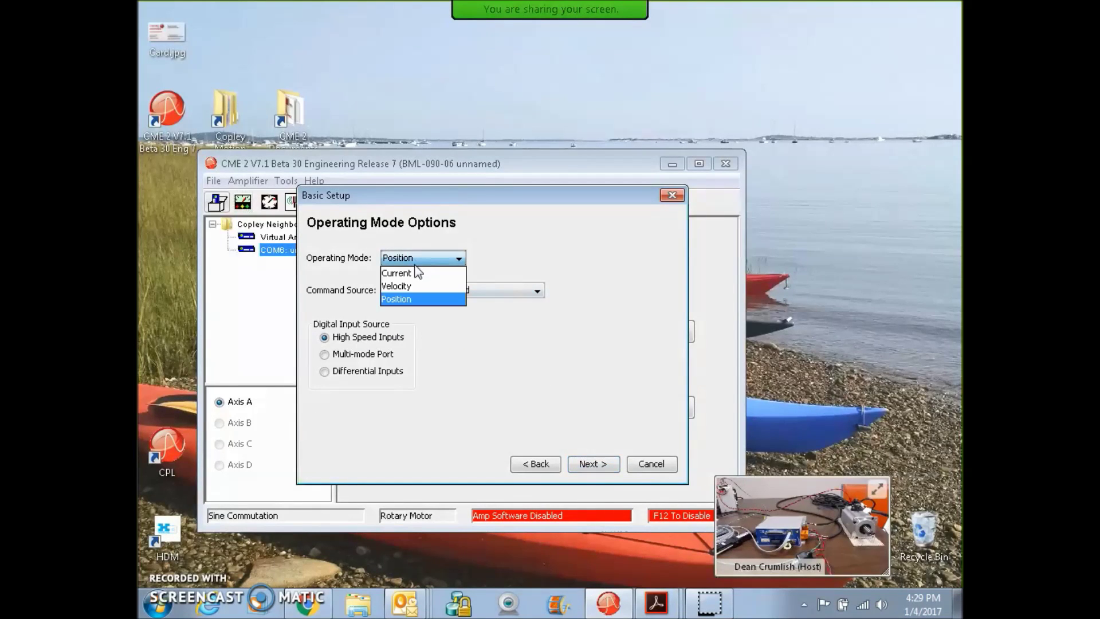
left_click(434, 300)
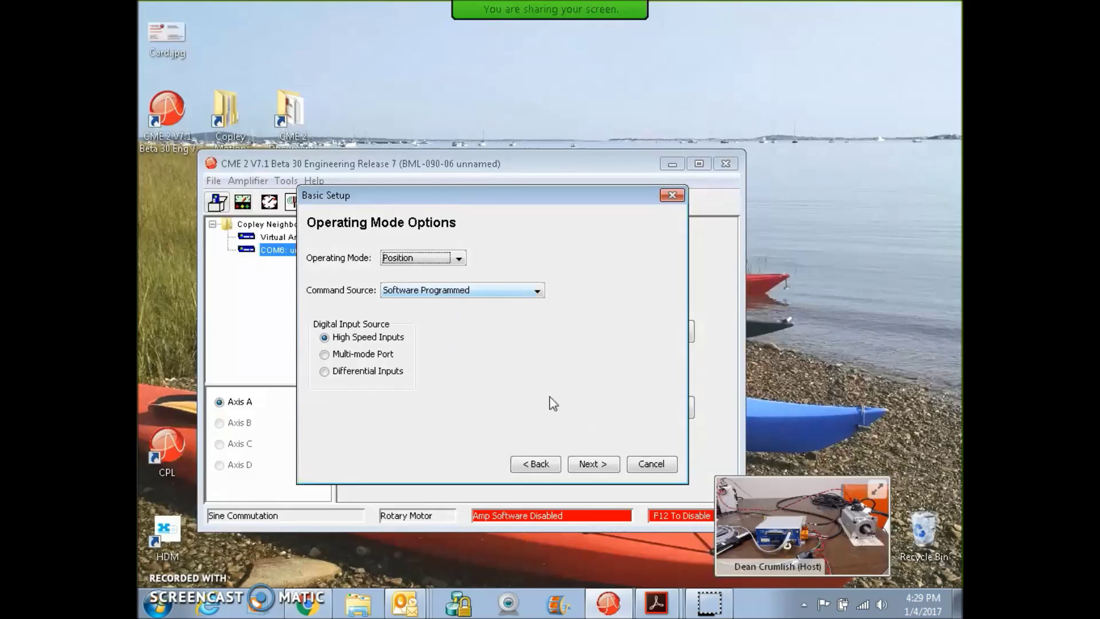
left_click(594, 465)
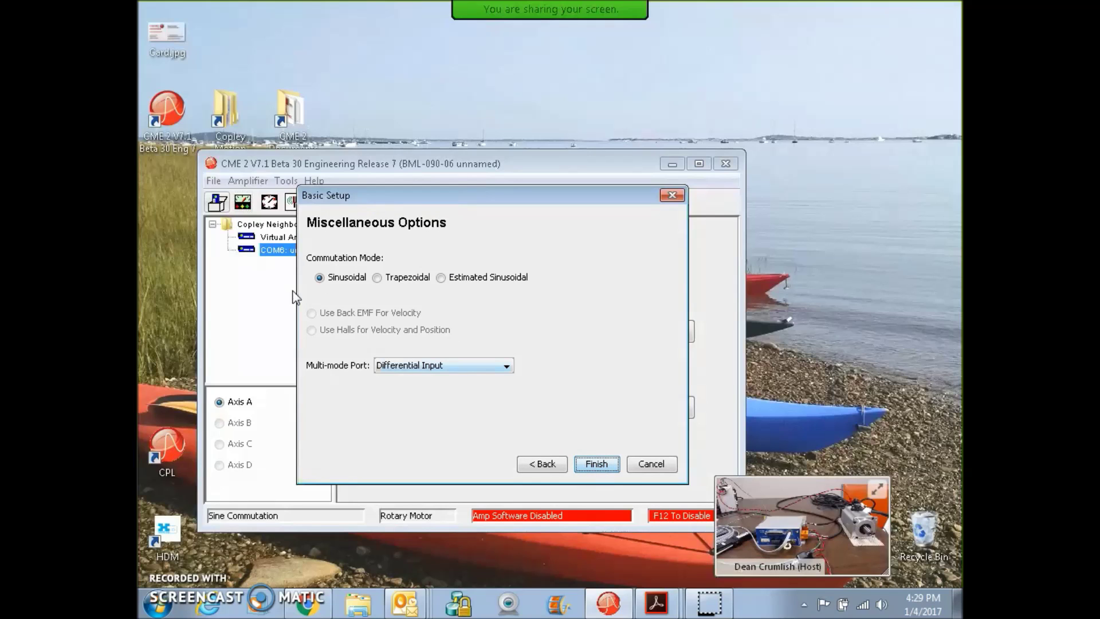
left_click(506, 367)
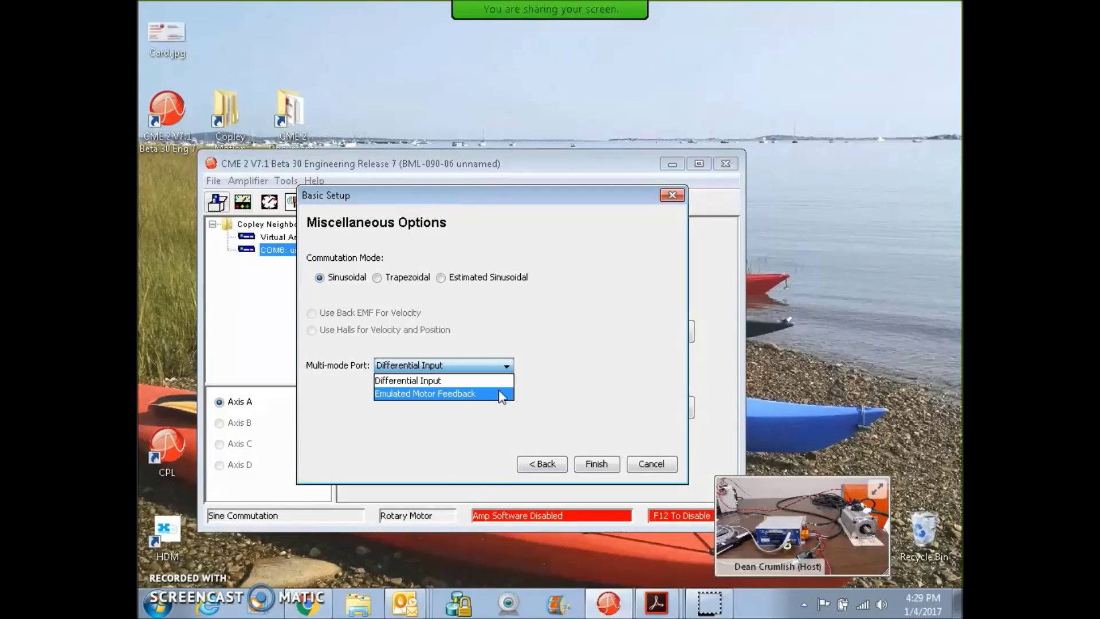
left_click(548, 373)
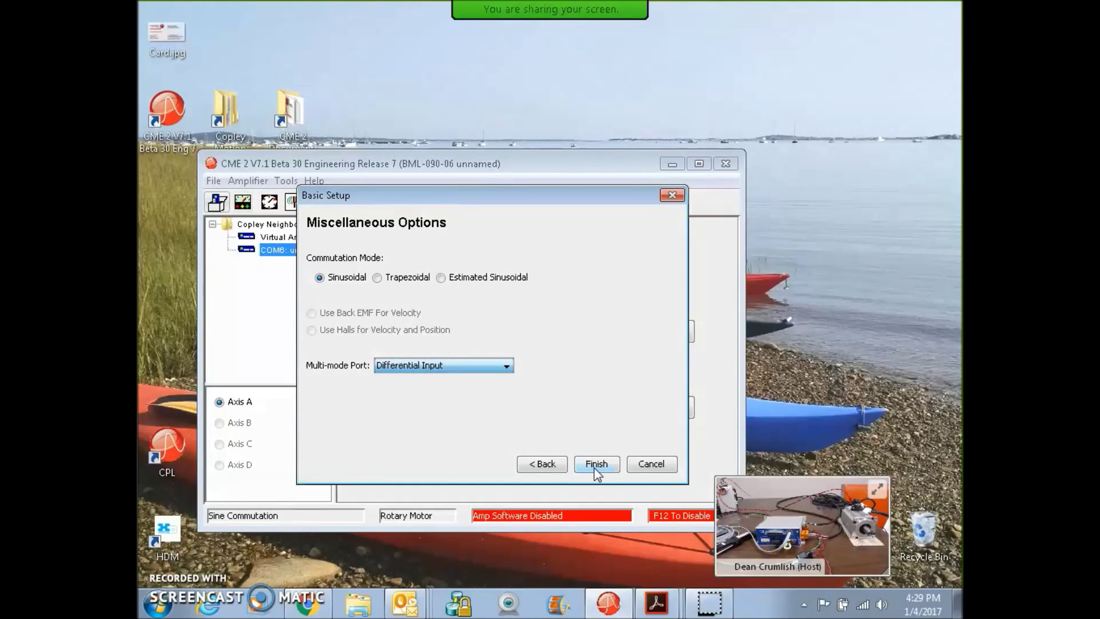
left_click(591, 467)
left_click(559, 341)
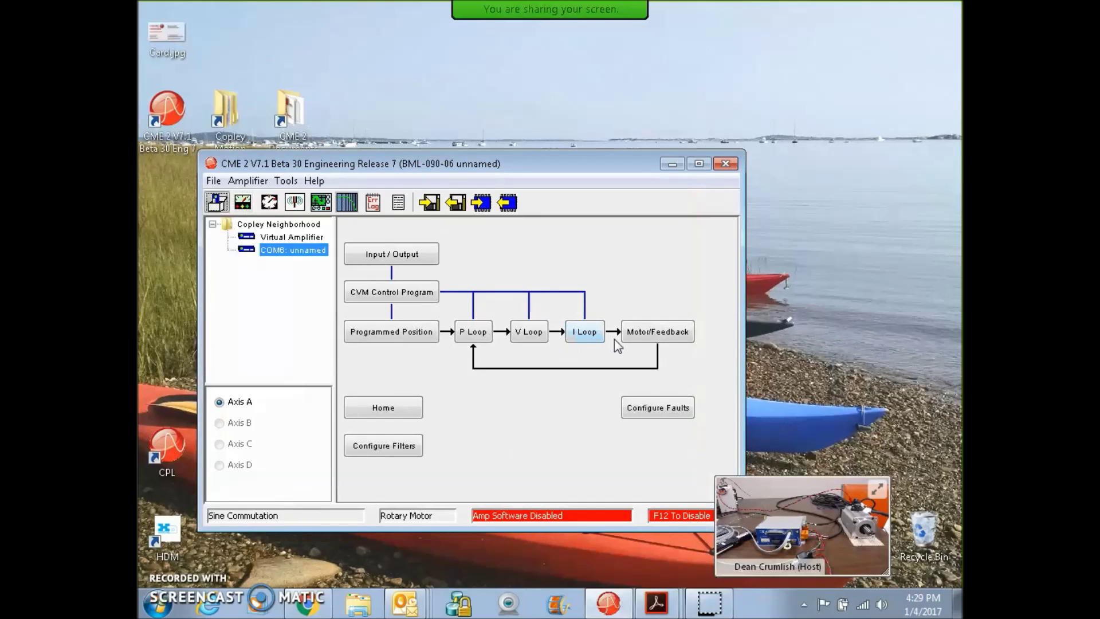
- Review the Motor/Feedback parameters: number of poles, encoder feedback, and brake/stop settings
left_click(658, 331)
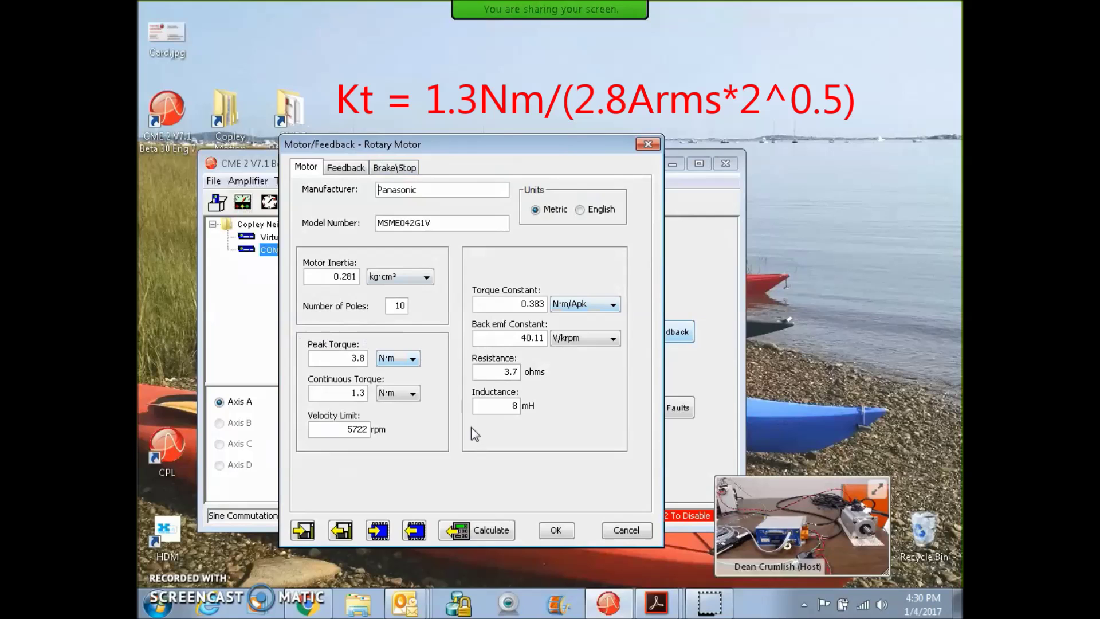
double_click(397, 306)
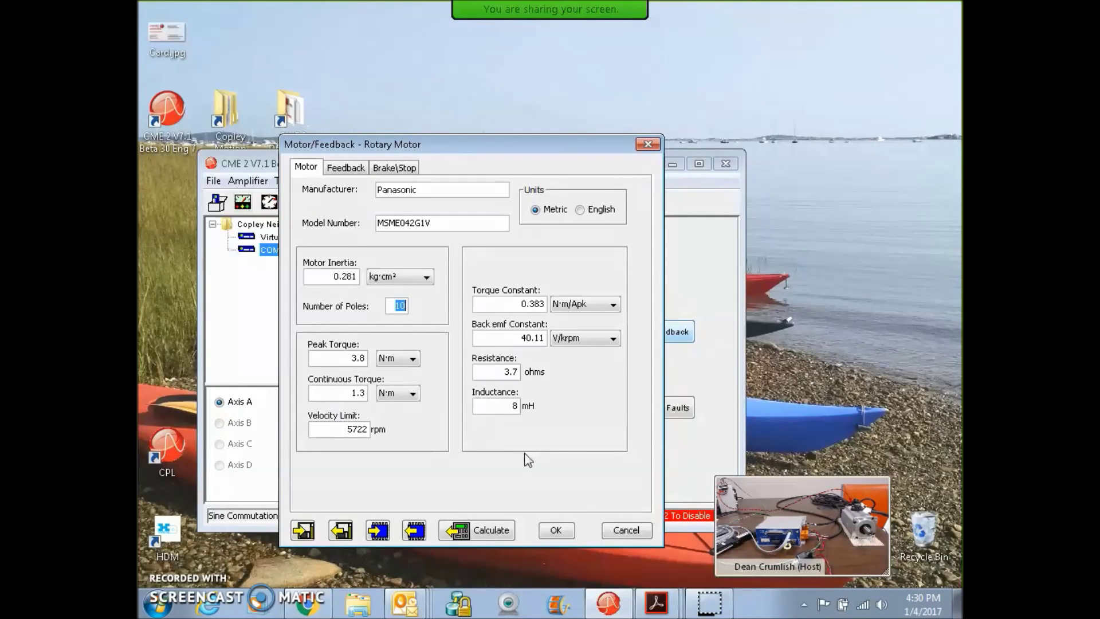
left_click(346, 167)
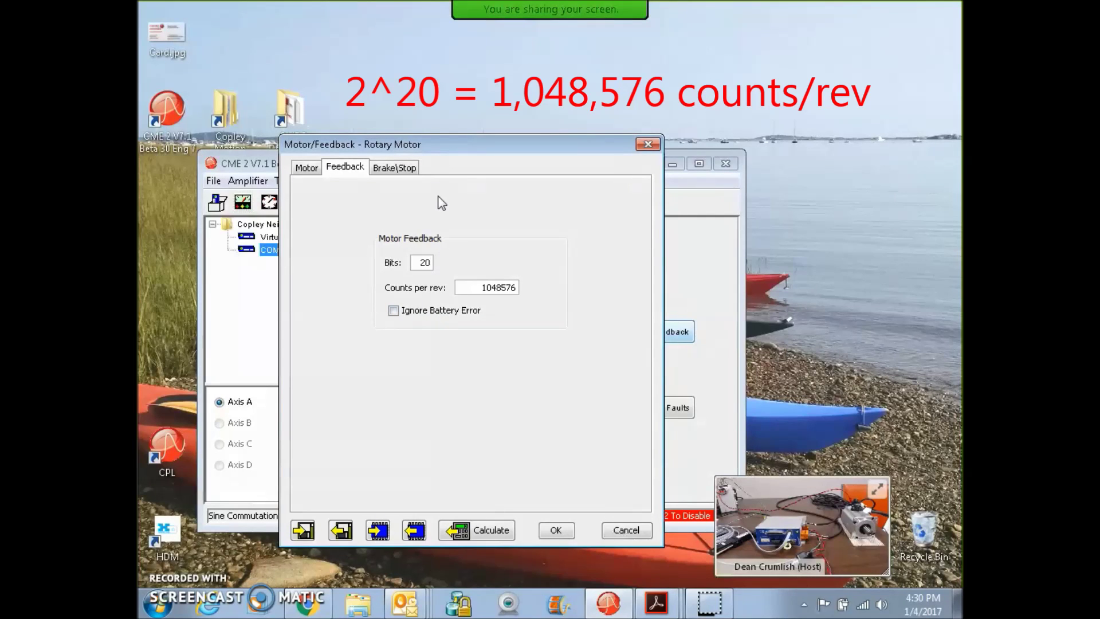
left_click(401, 168)
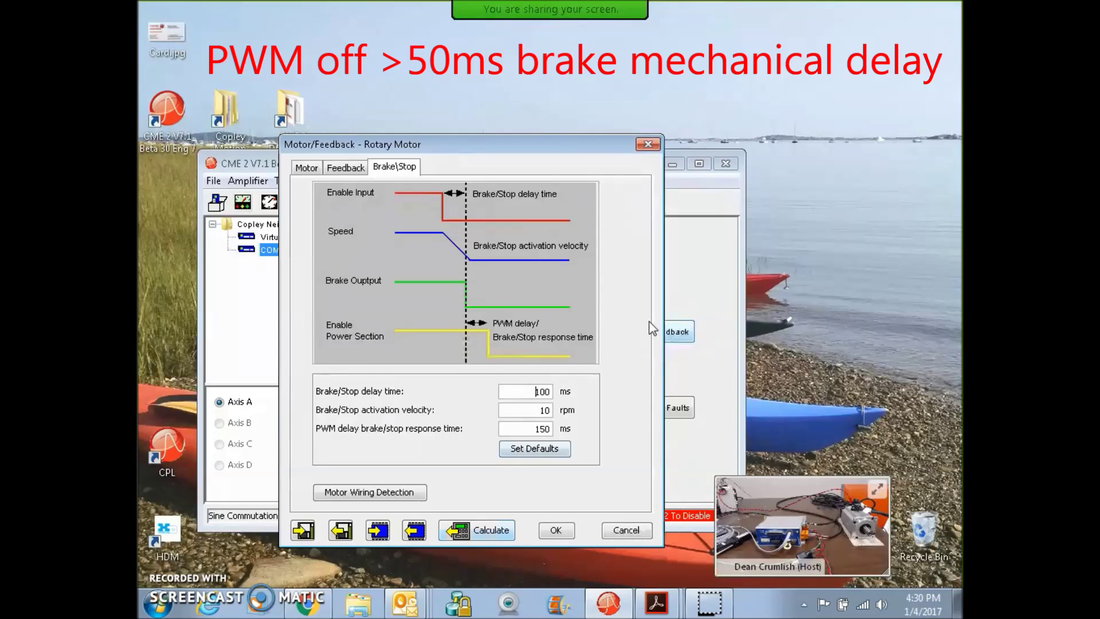
- Close Motor/Feedback without saving to flash and bring up the Current Loop settings
left_click(648, 144)
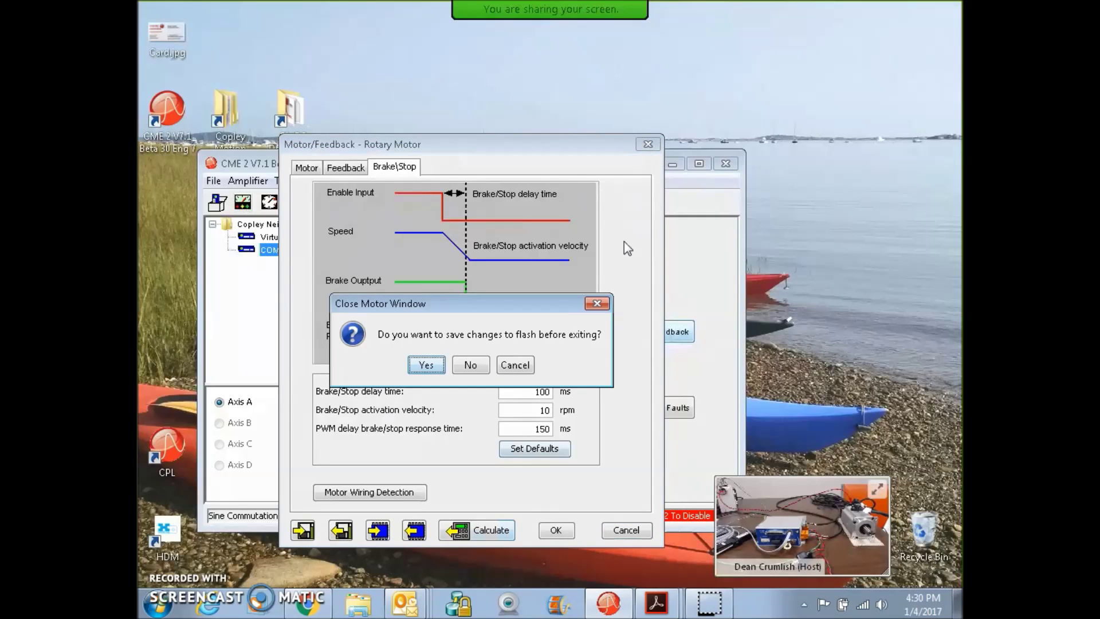
left_click(483, 364)
left_click(585, 339)
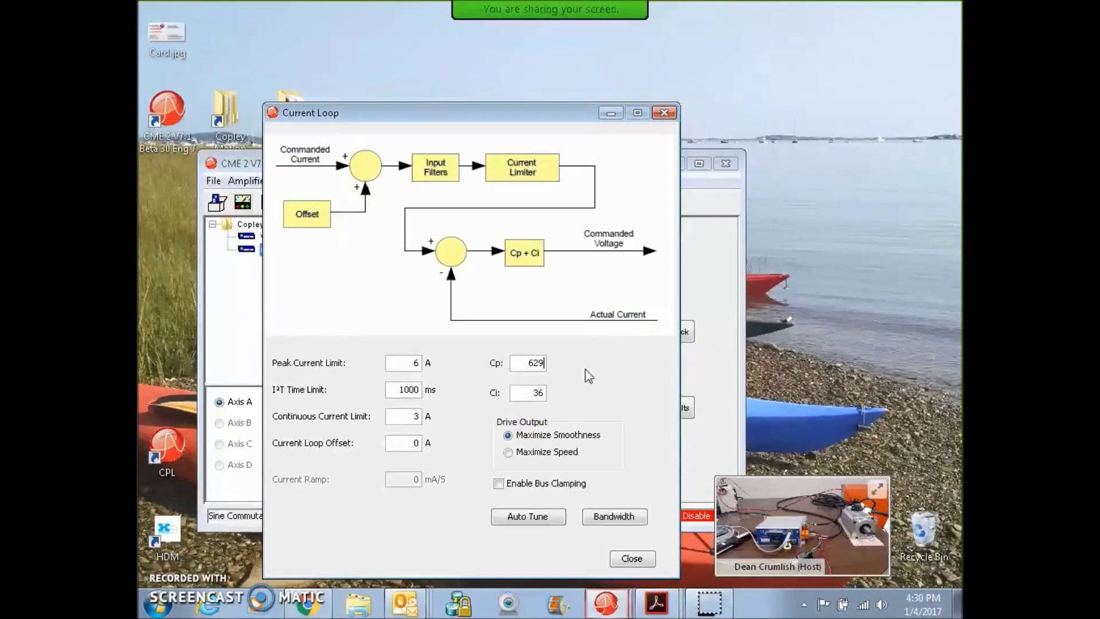
- Measure the current loop bandwidth at 500 Hz, close Current Loop, and show Velocity Loop
left_click(597, 516)
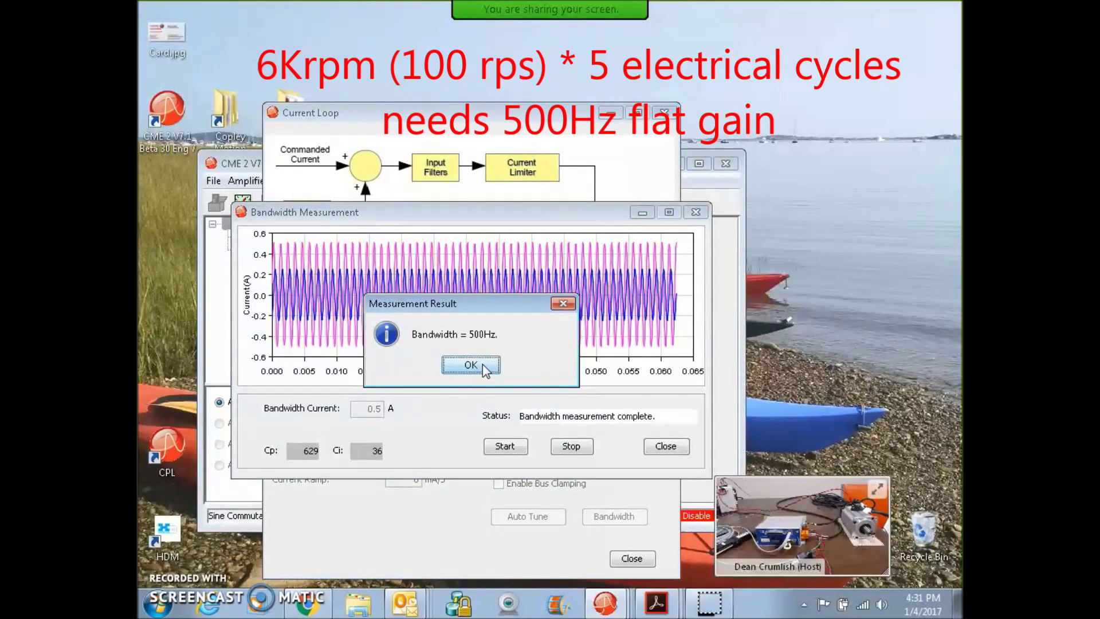
left_click(482, 364)
left_click(696, 213)
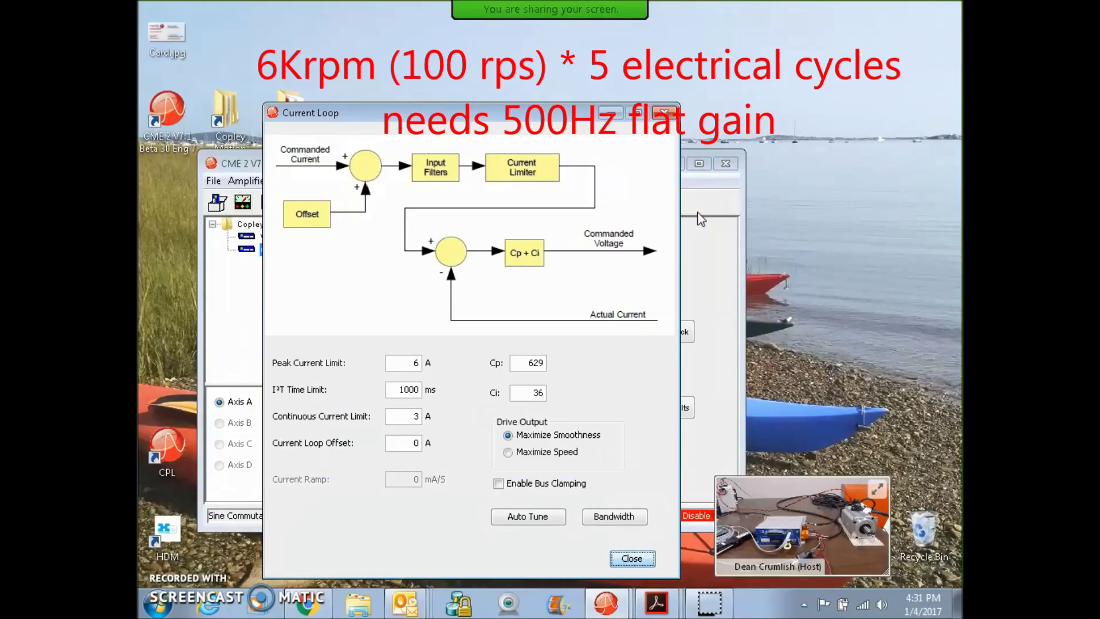
left_click(626, 558)
left_click(528, 332)
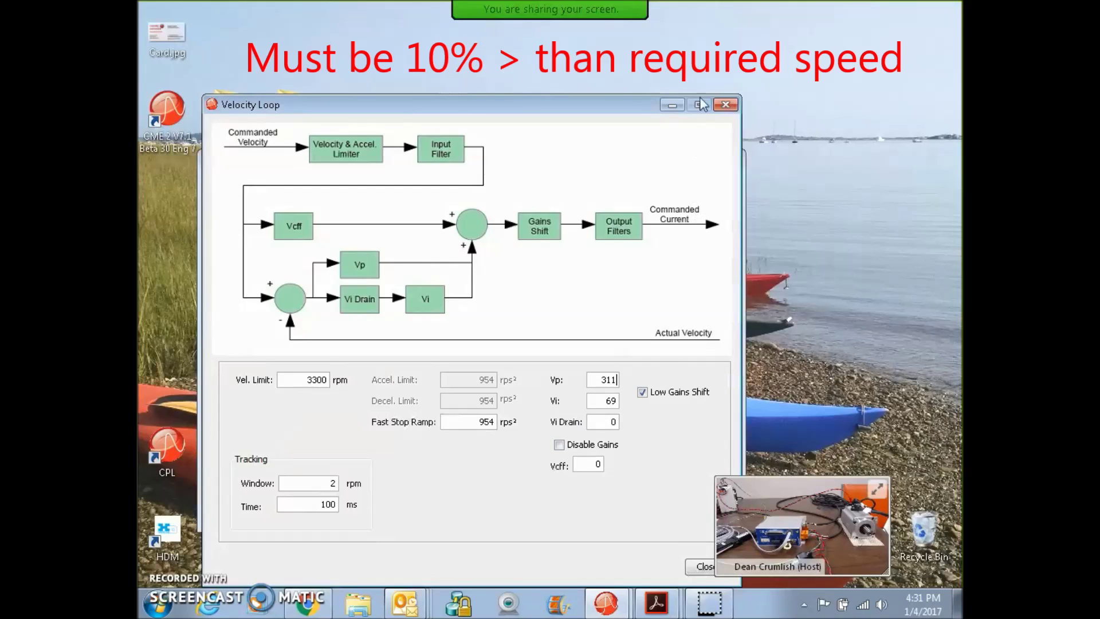
- Close the Velocity Loop window and bring up Position Loop (Pp 1000, Vff 16384)
left_click(724, 104)
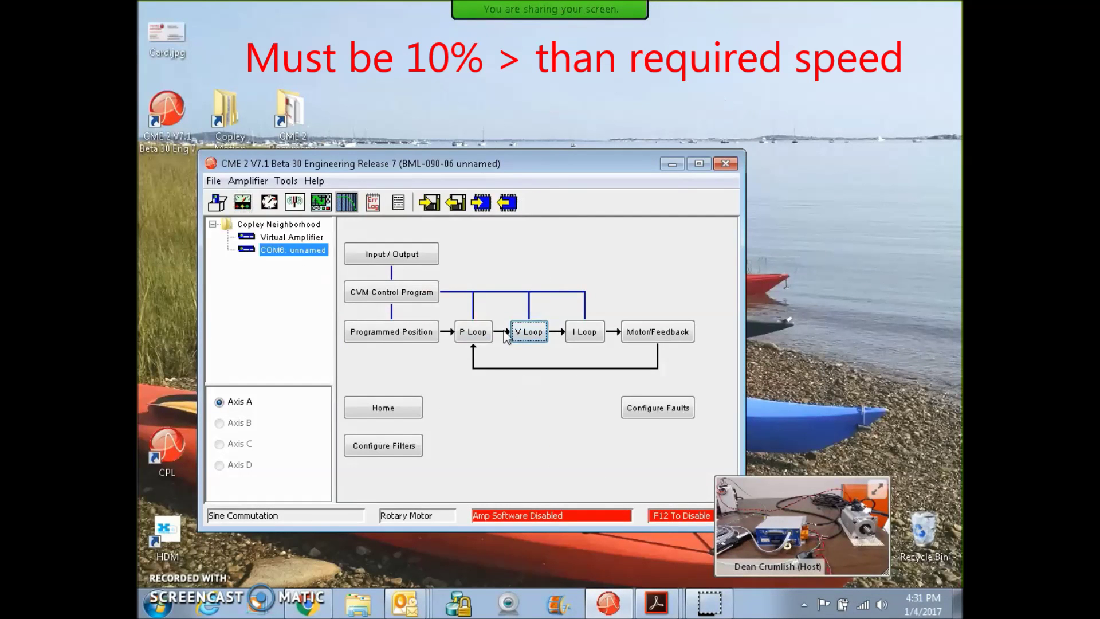
left_click(473, 332)
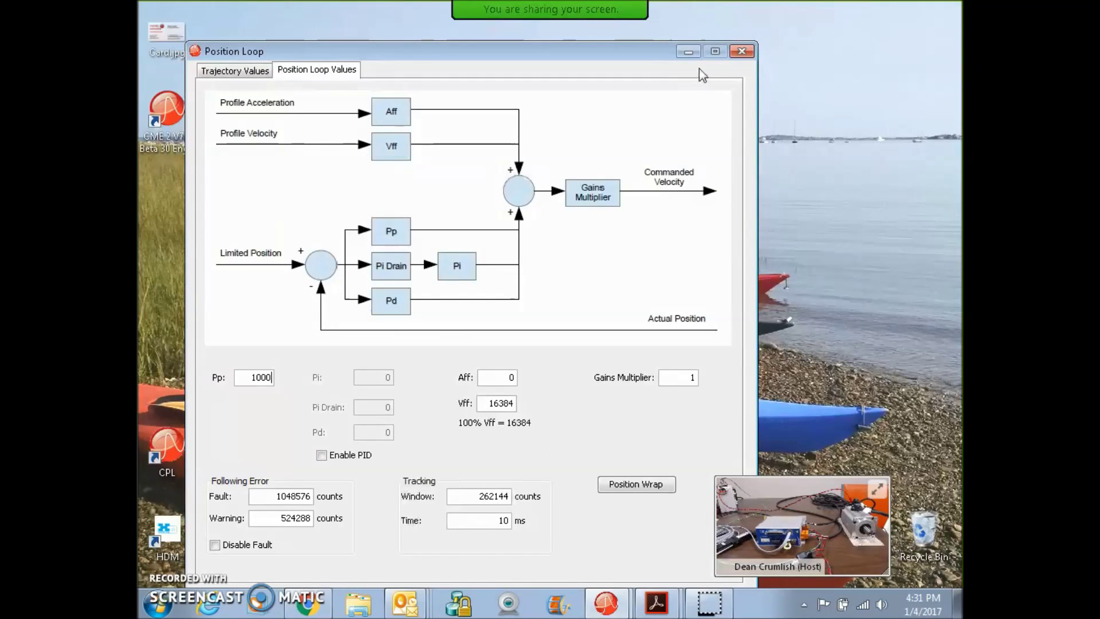
- Close Position Loop, review the Oscilloscope and close it, then bring up the Tools menu
left_click(740, 52)
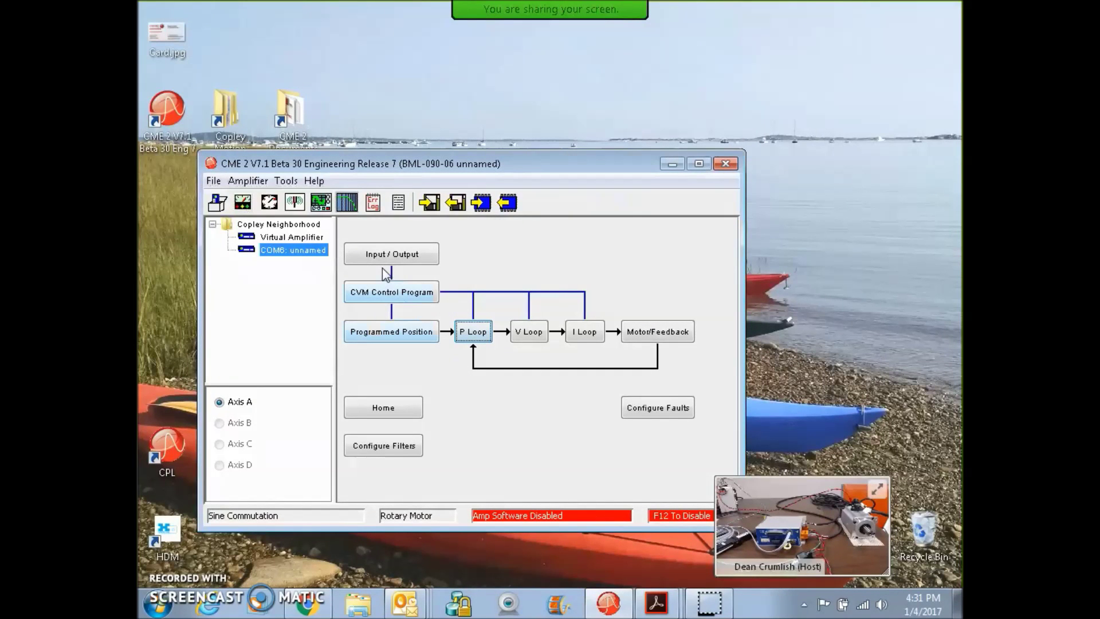
left_click(321, 202)
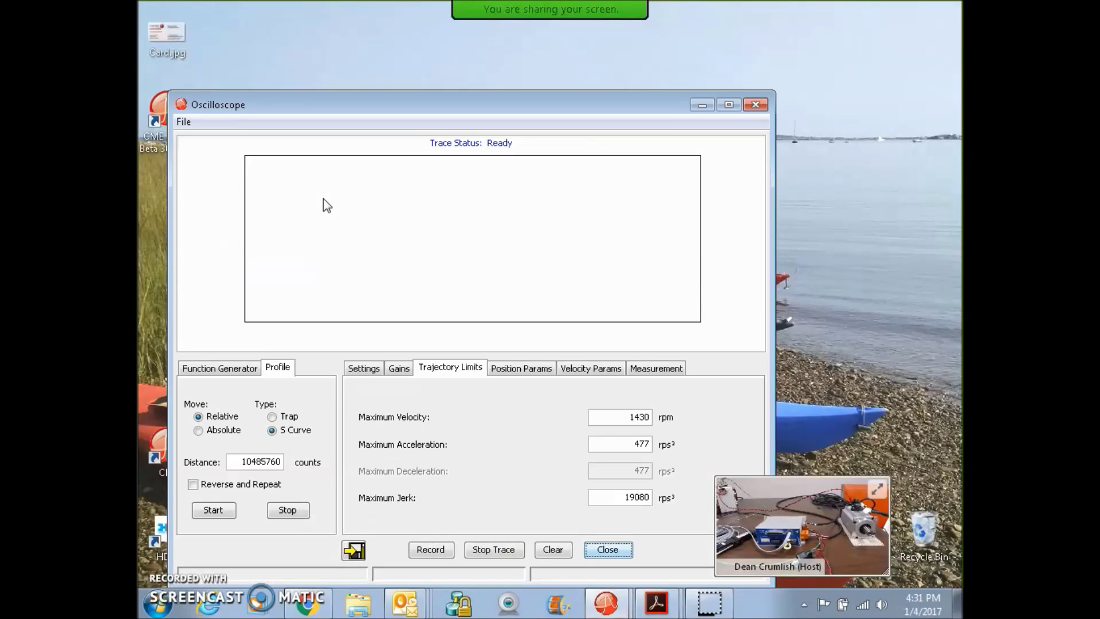
left_click(756, 106)
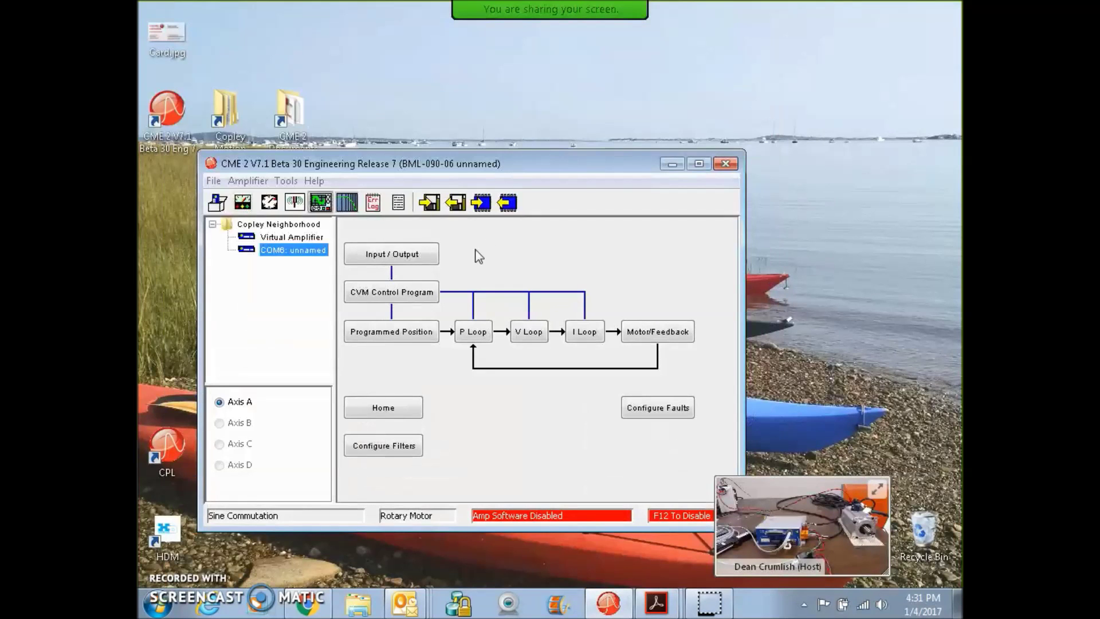
left_click(290, 182)
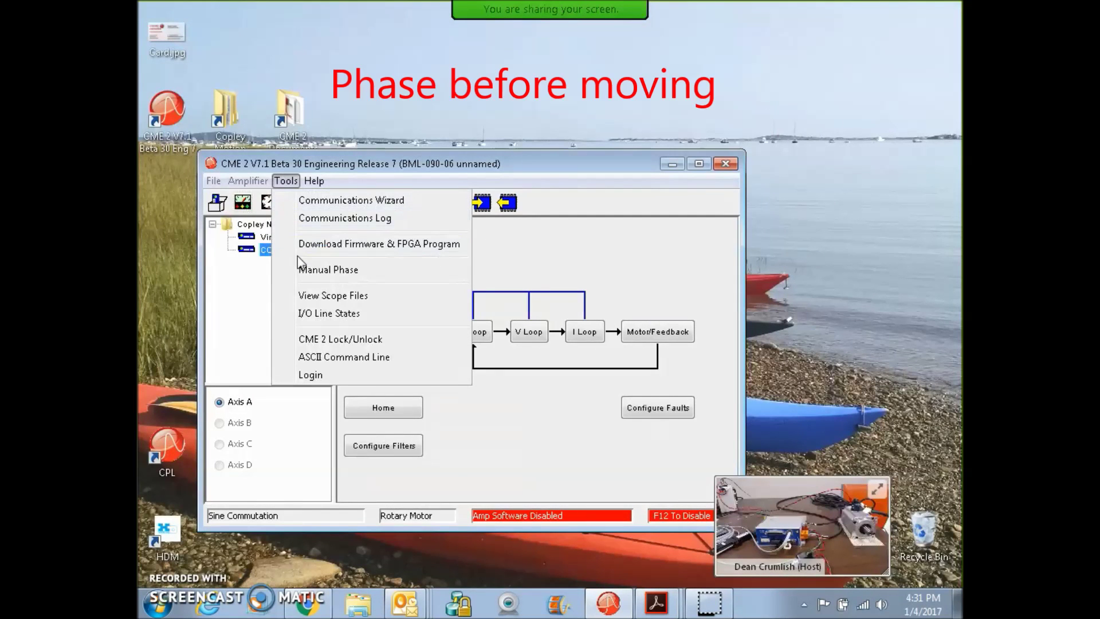
- In Manual Phase, enable the drive, set zero position, and step forward to 9 deg
left_click(305, 269)
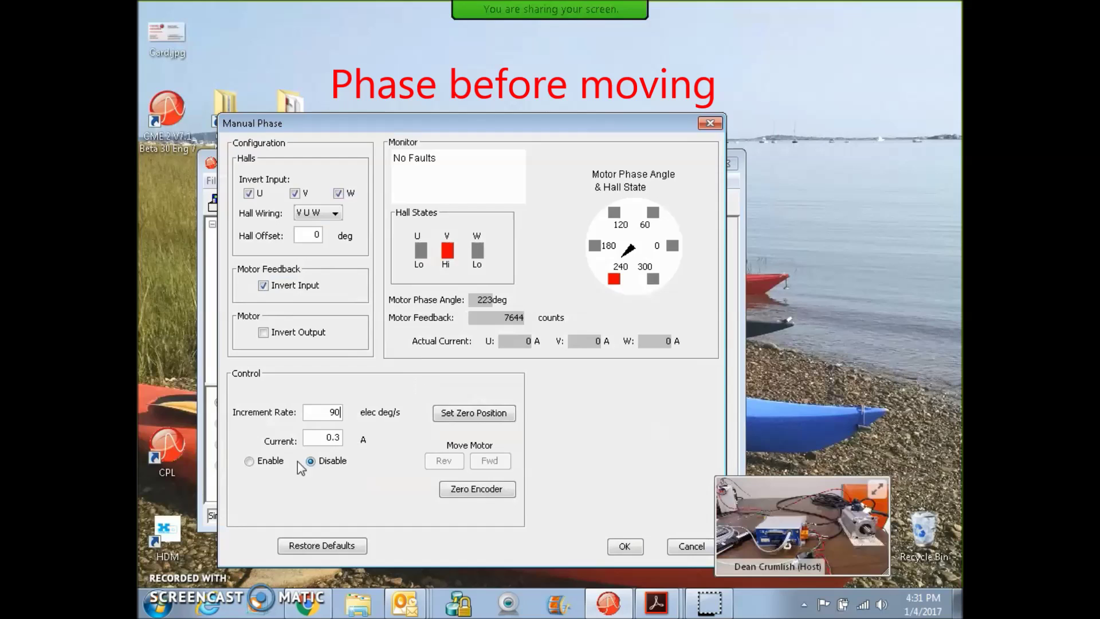
left_click(250, 461)
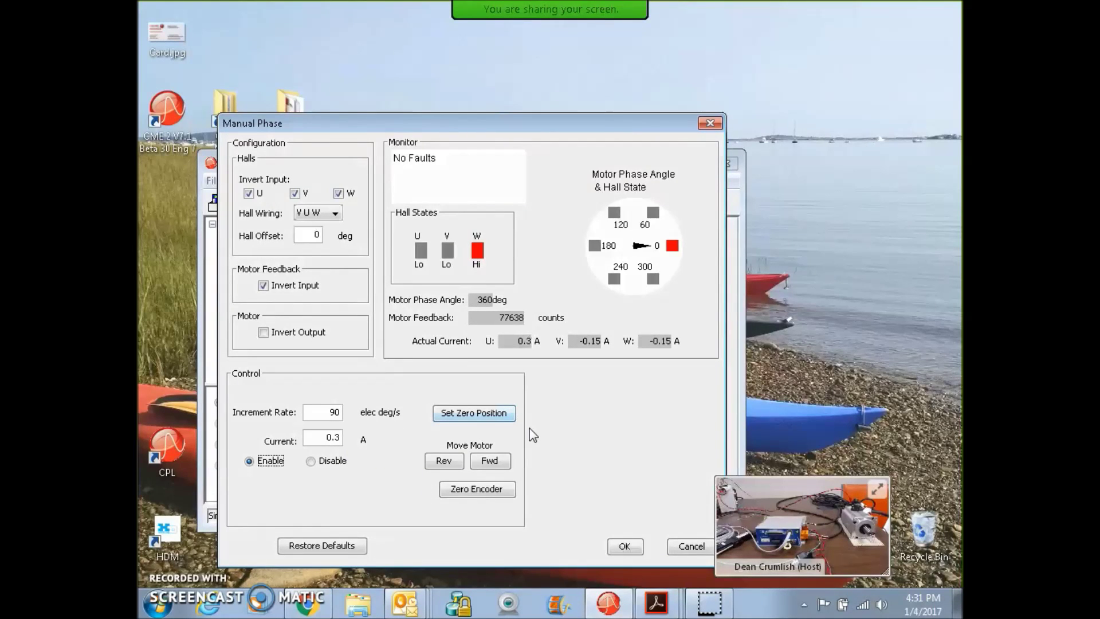
left_click(485, 412)
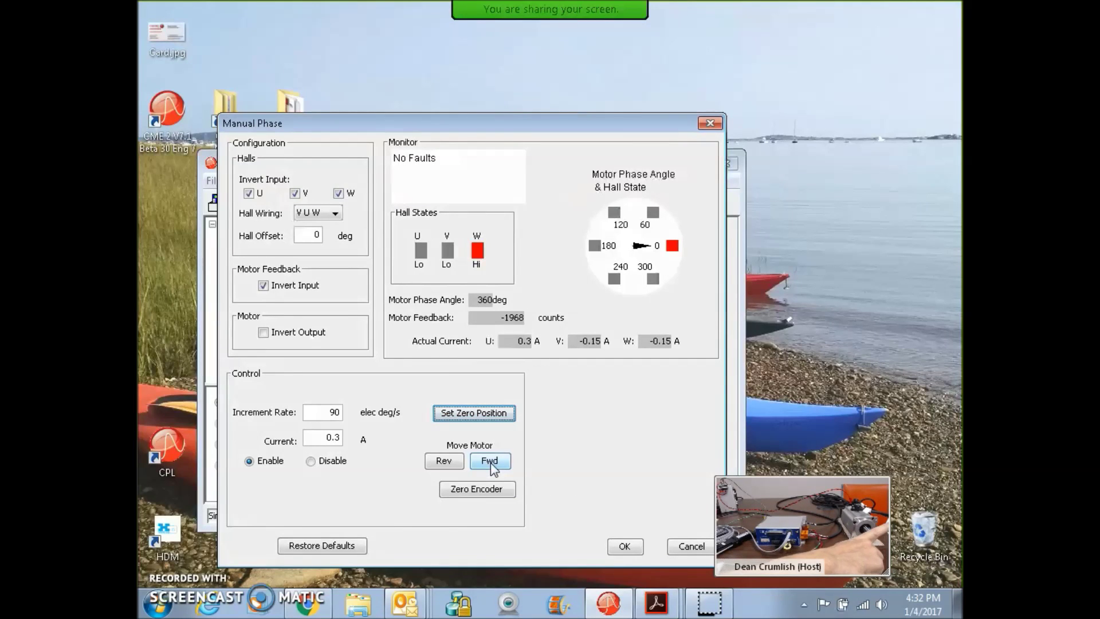
left_click(491, 463)
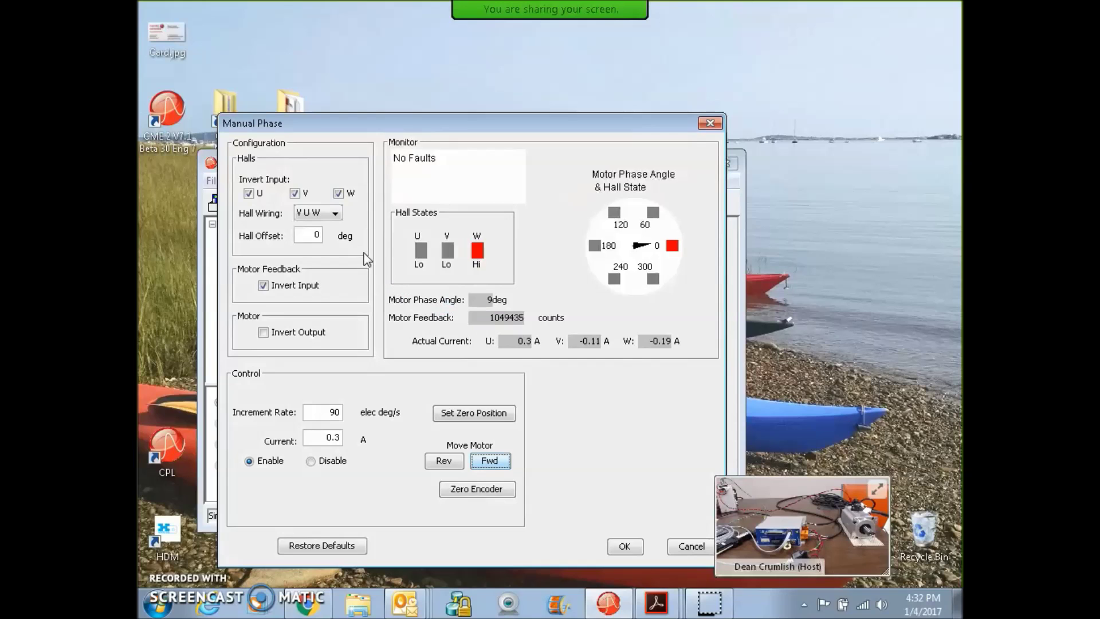
left_click(332, 214)
- Test U V W Hall wiring with a forward step, then return to V U W
left_click(330, 228)
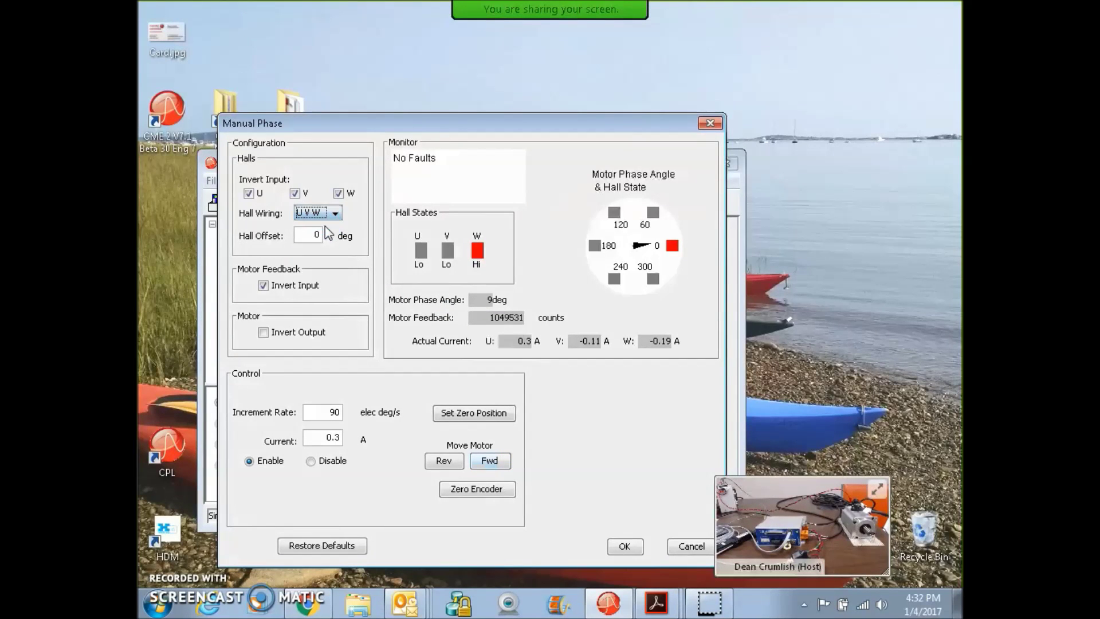
left_click(489, 461)
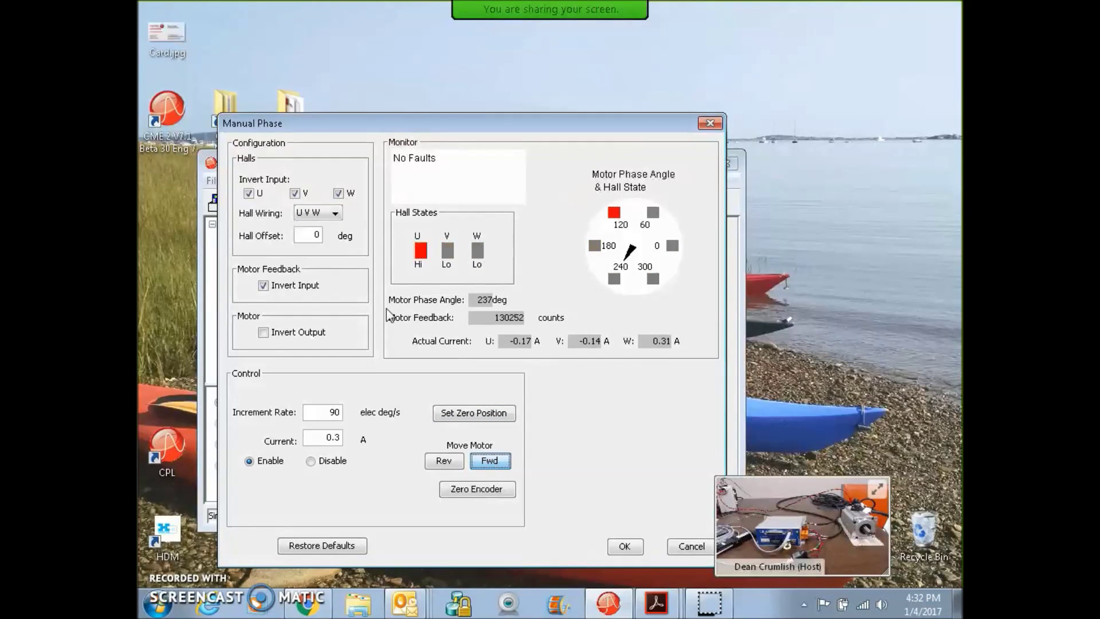
left_click(331, 213)
left_click(315, 253)
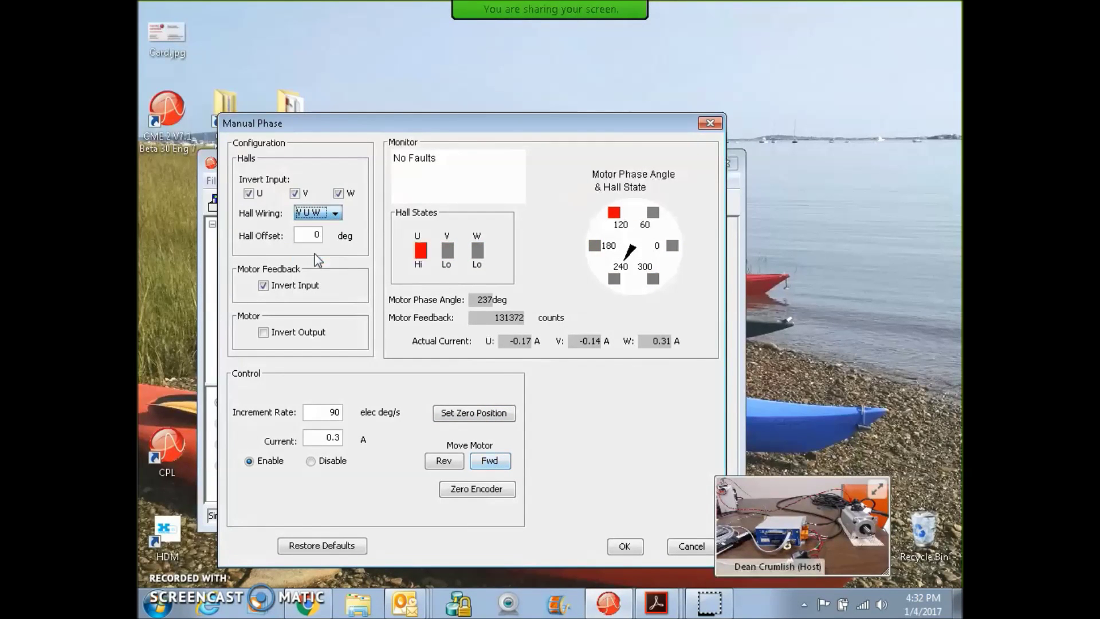
left_click(488, 463)
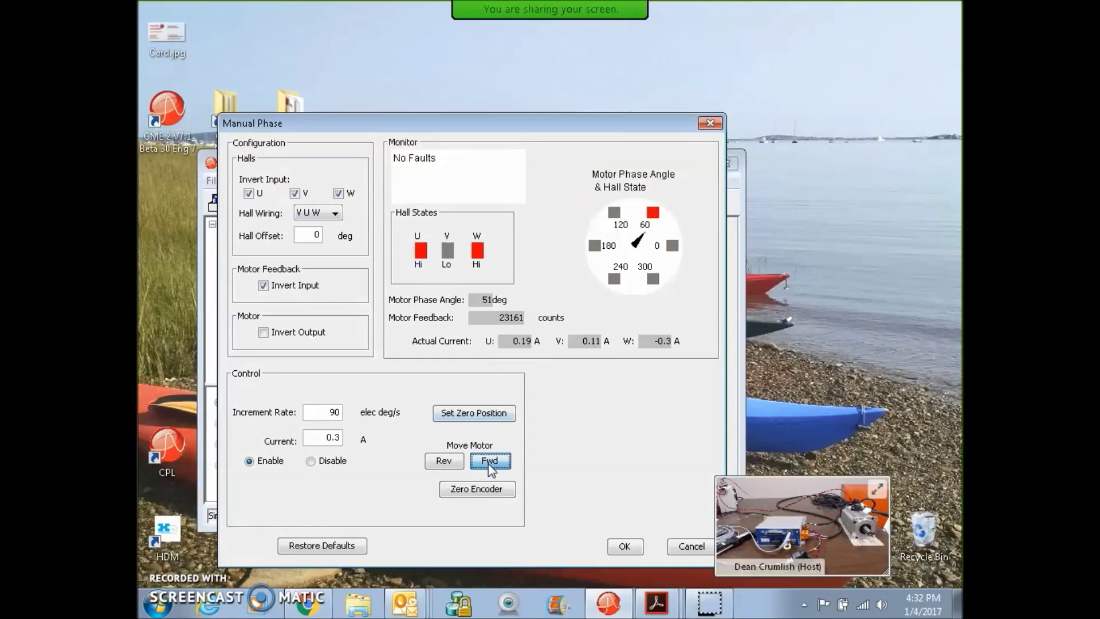
- Set Hall Offset to 0 deg and jog forward and reverse, reaching 79 deg
double_click(315, 240)
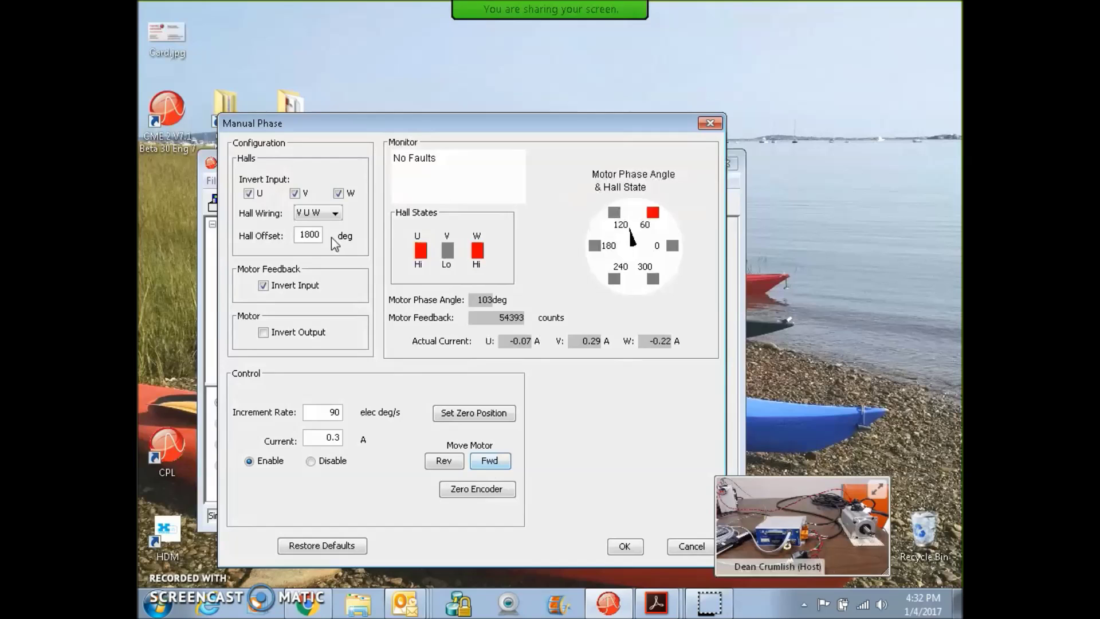
left_click(492, 463)
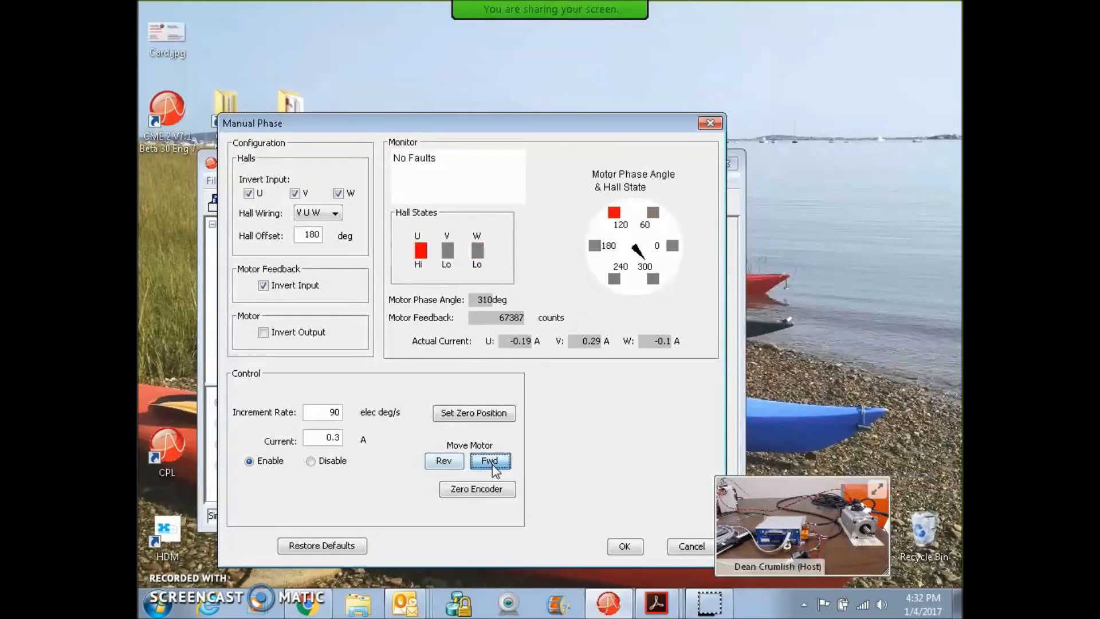
left_click(451, 462)
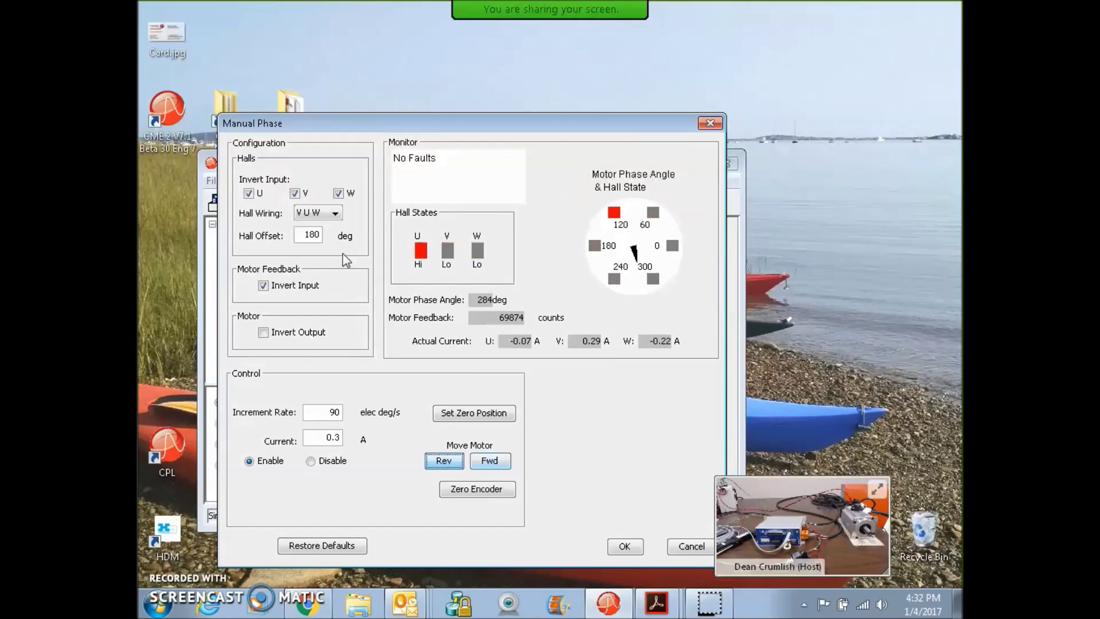
left_click_drag(300, 227, 346, 242)
type("0")
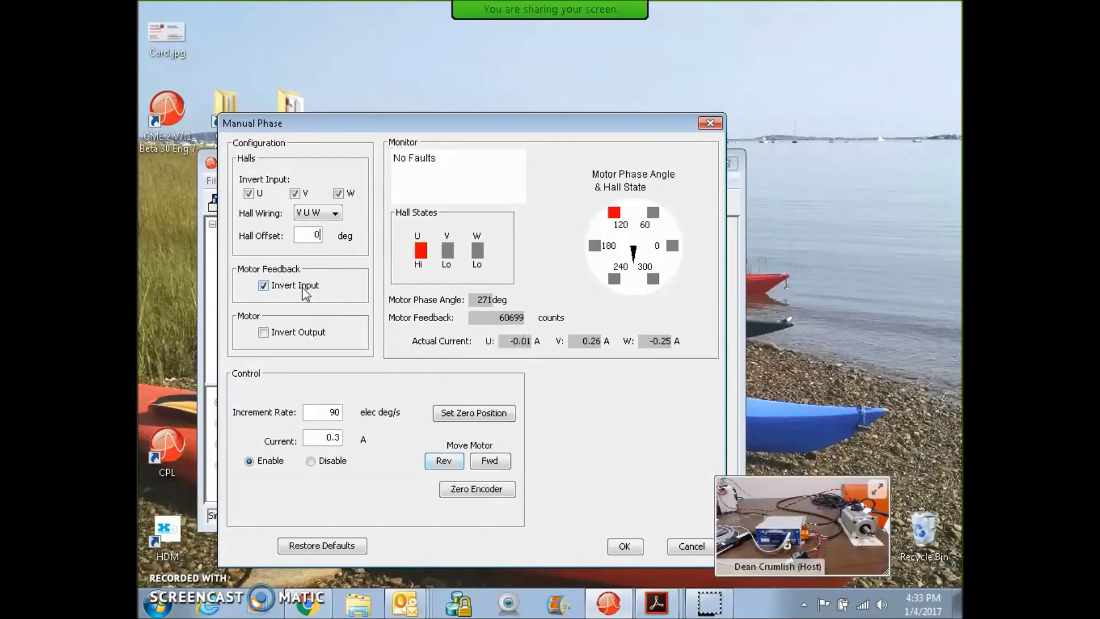
left_click(491, 463)
left_click(492, 463)
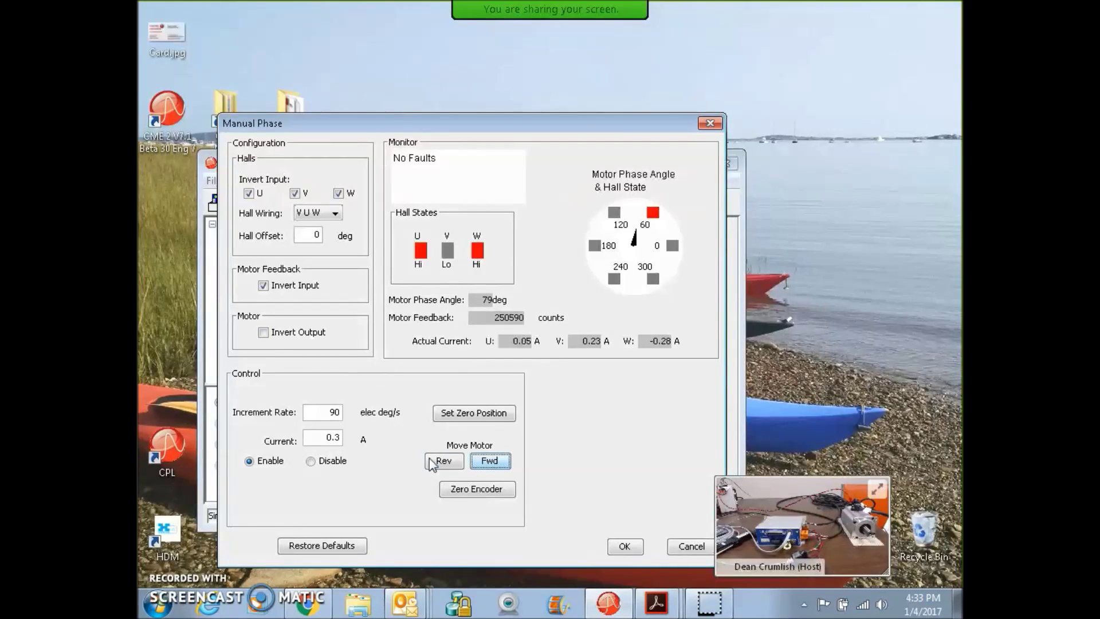
- With the generator on Velocity and AutoSetup checked, set Accel and Decel Limits to 300 rps²
left_click(482, 464)
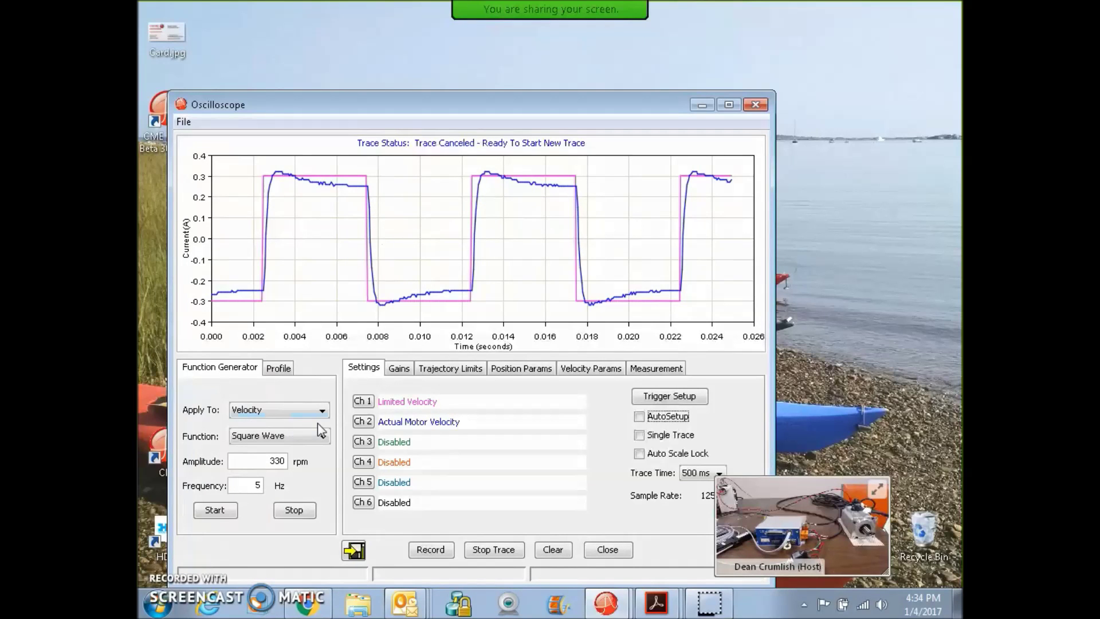
left_click(279, 410)
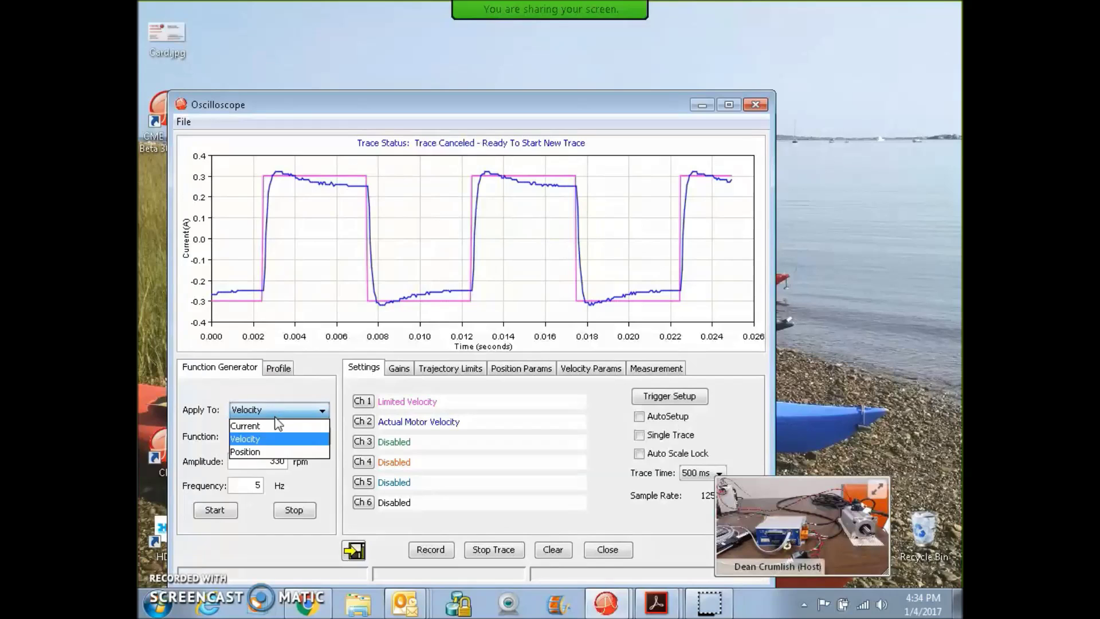
left_click(270, 439)
left_click(649, 422)
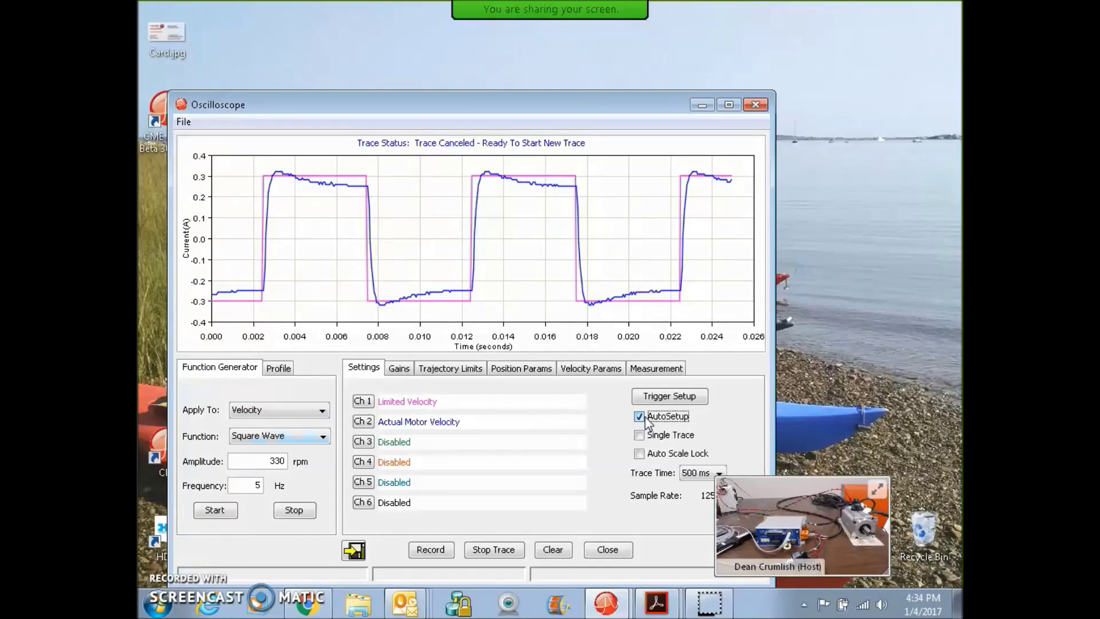
left_click(584, 369)
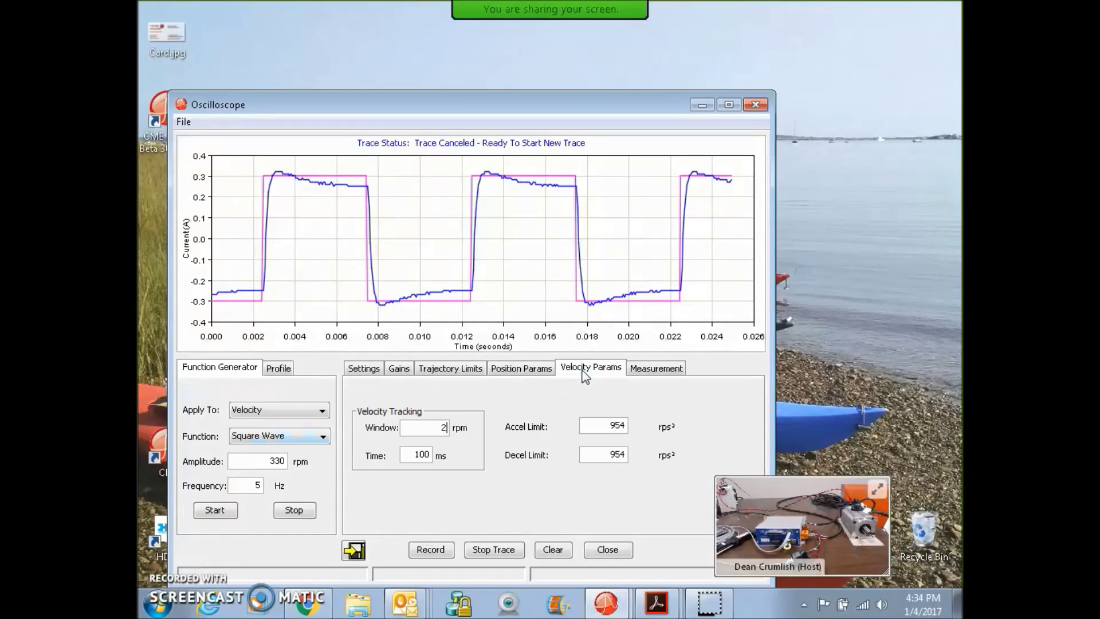
double_click(614, 425)
left_click_drag(612, 454, 639, 453)
type("300")
- Run the square-wave velocity trace, retune Vp to 600 and Vi to 600, and stop the trace
left_click(219, 511)
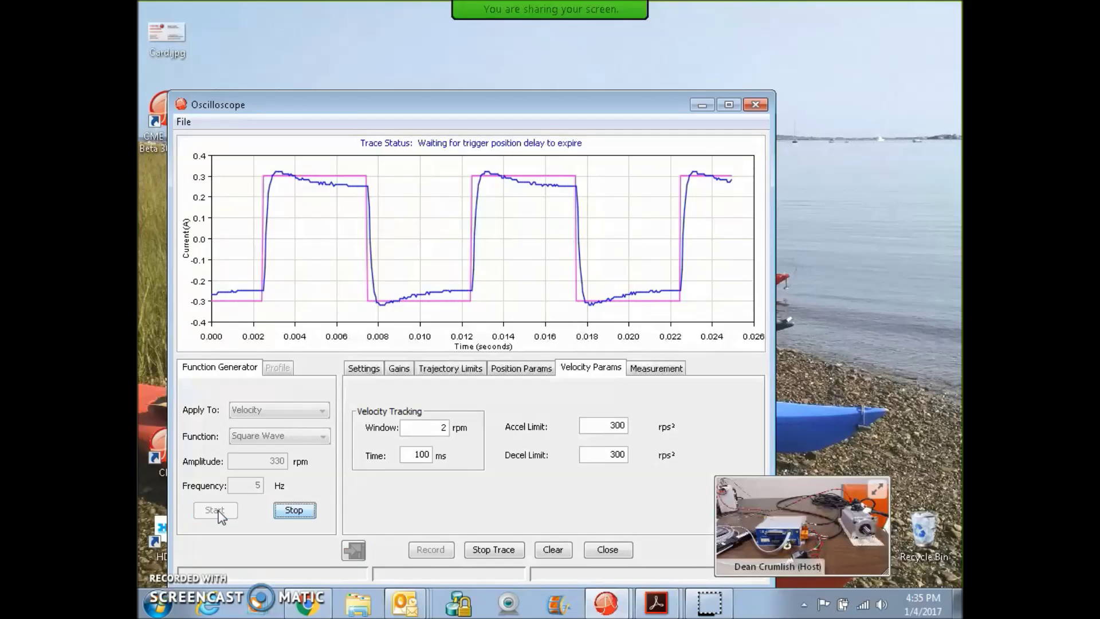
left_click(370, 371)
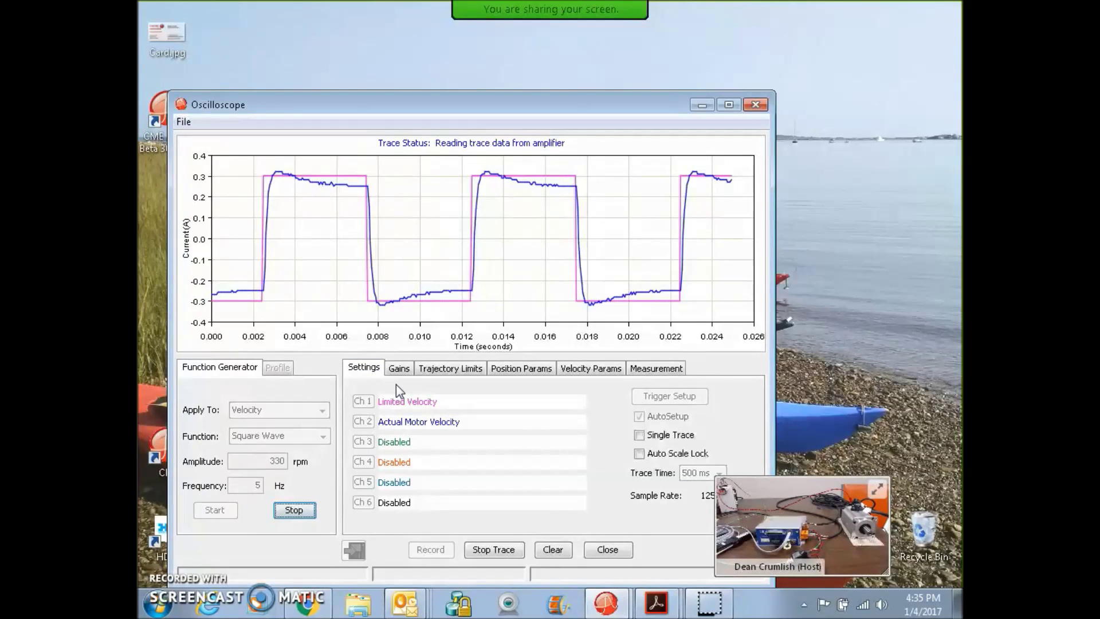
left_click(398, 369)
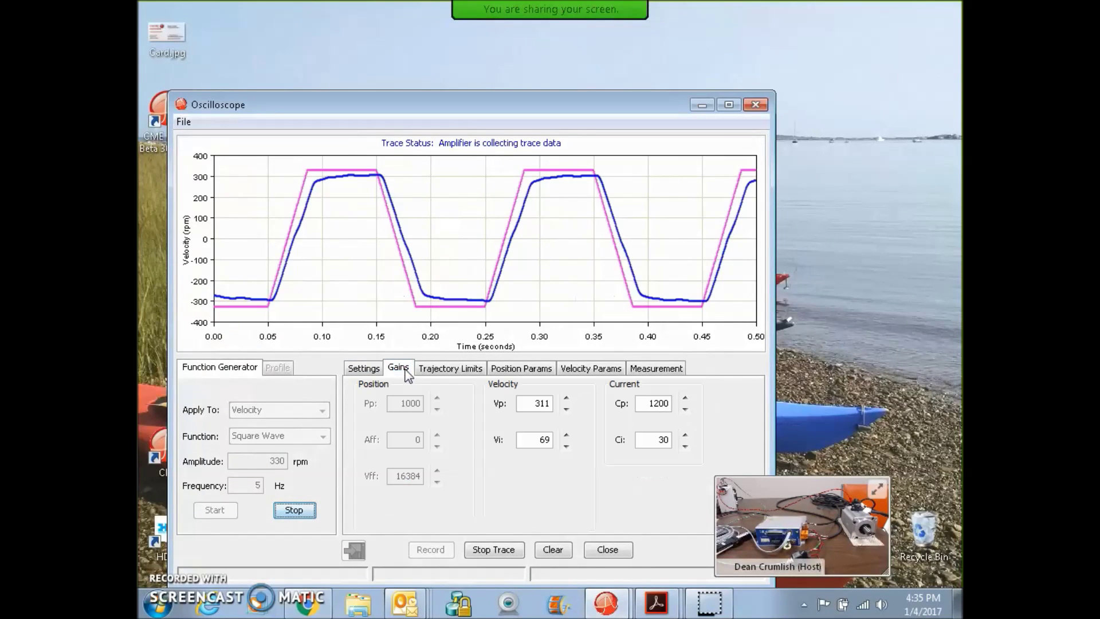
double_click(531, 402)
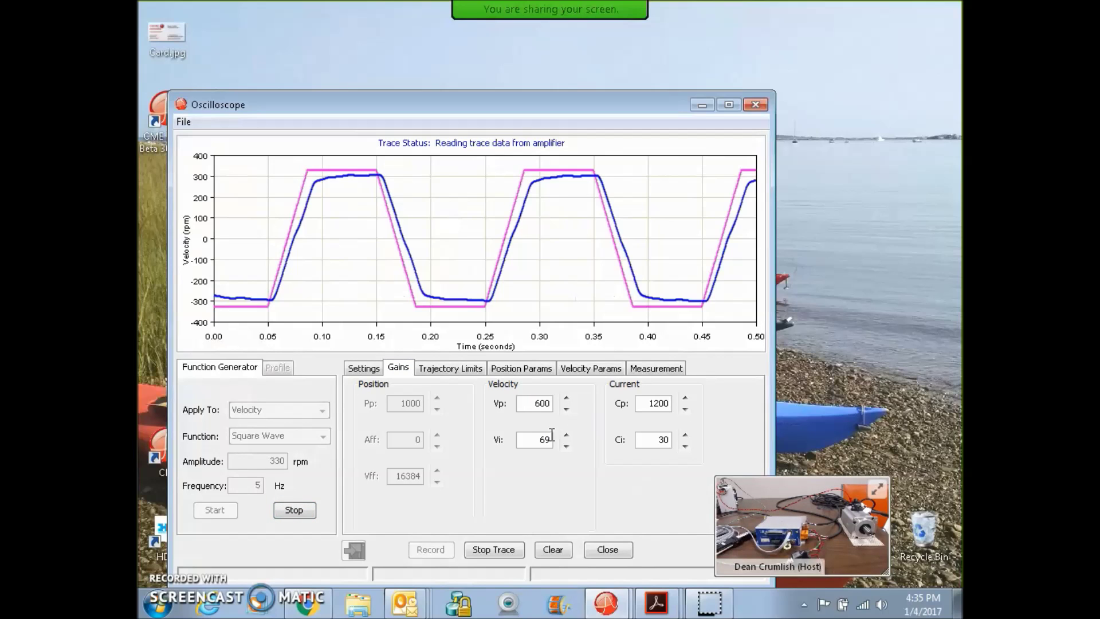
left_click_drag(539, 404, 529, 405)
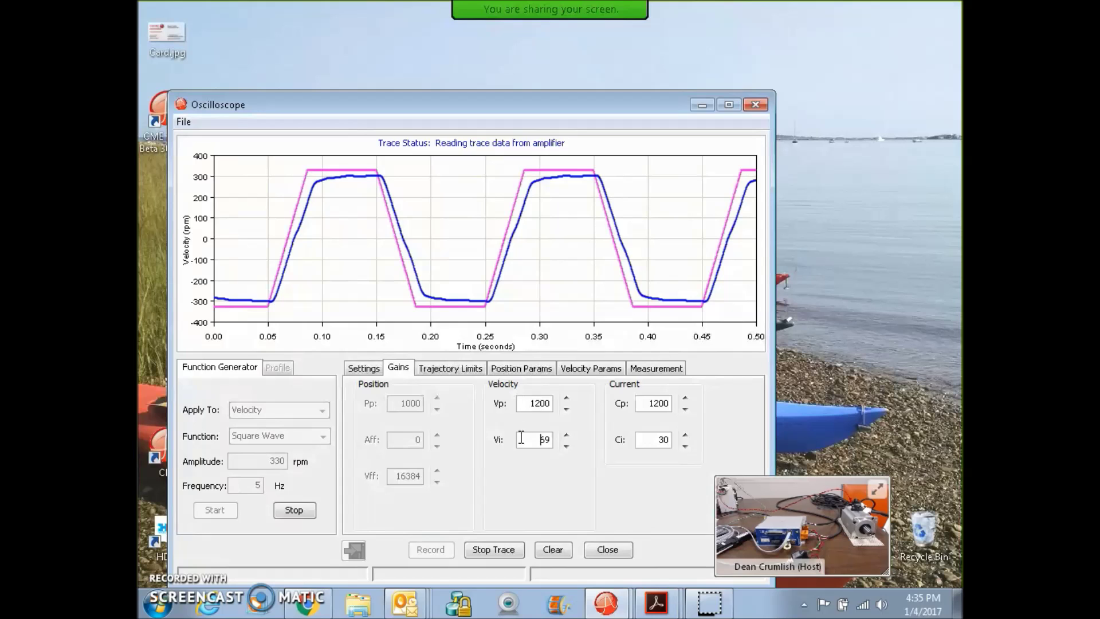
double_click(531, 403)
type("600")
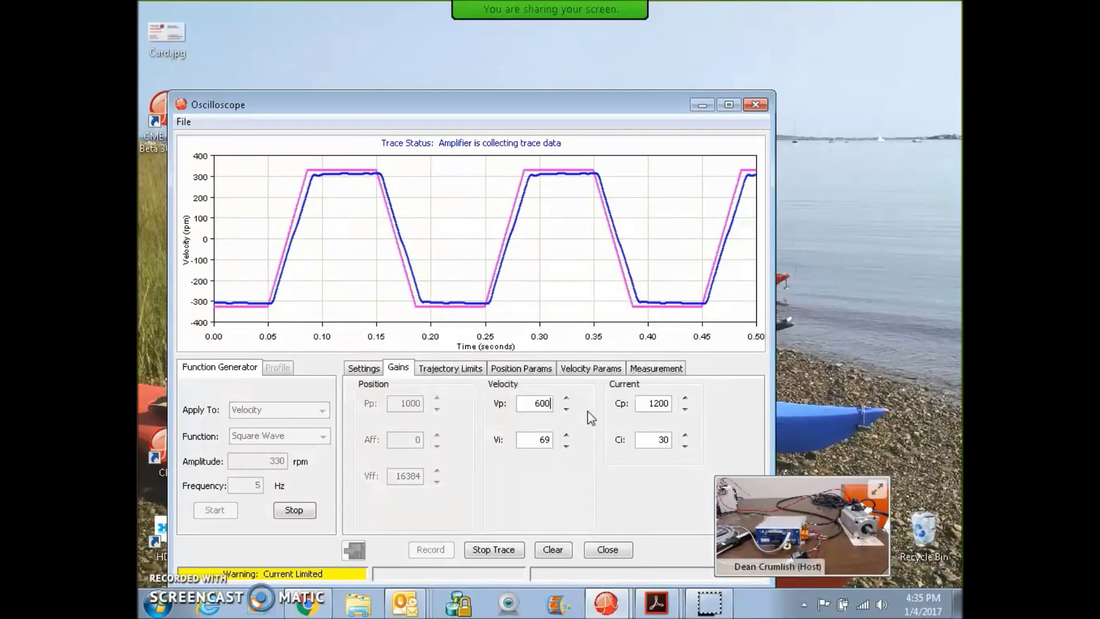
double_click(543, 439)
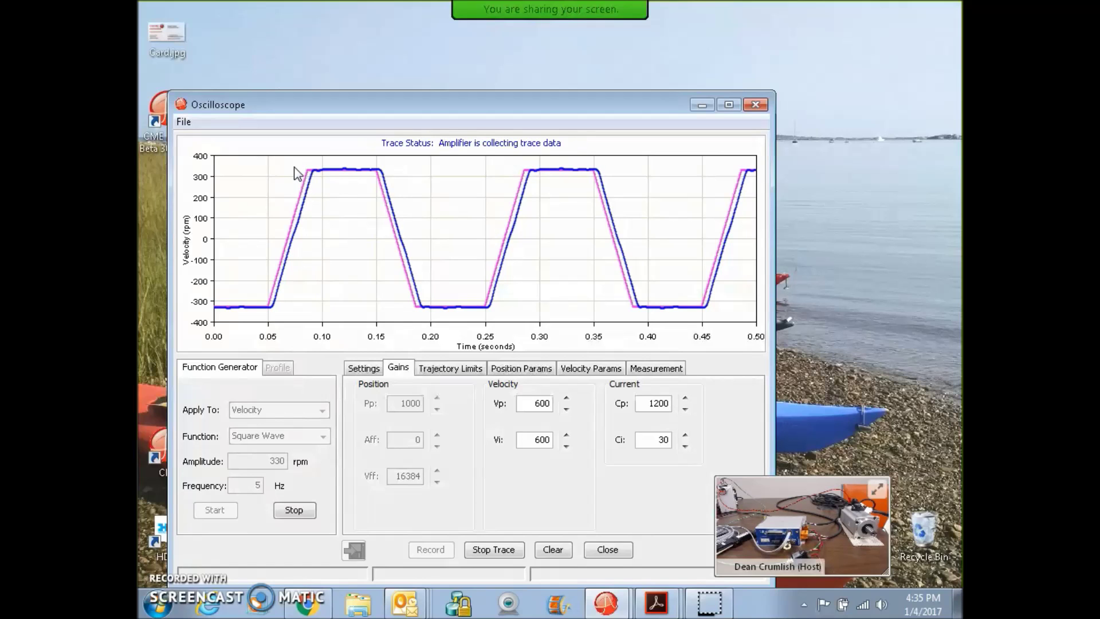
left_click(294, 510)
- Run a point-to-point profile move test, zooming into the settling region and setting Vi to 250
left_click(279, 368)
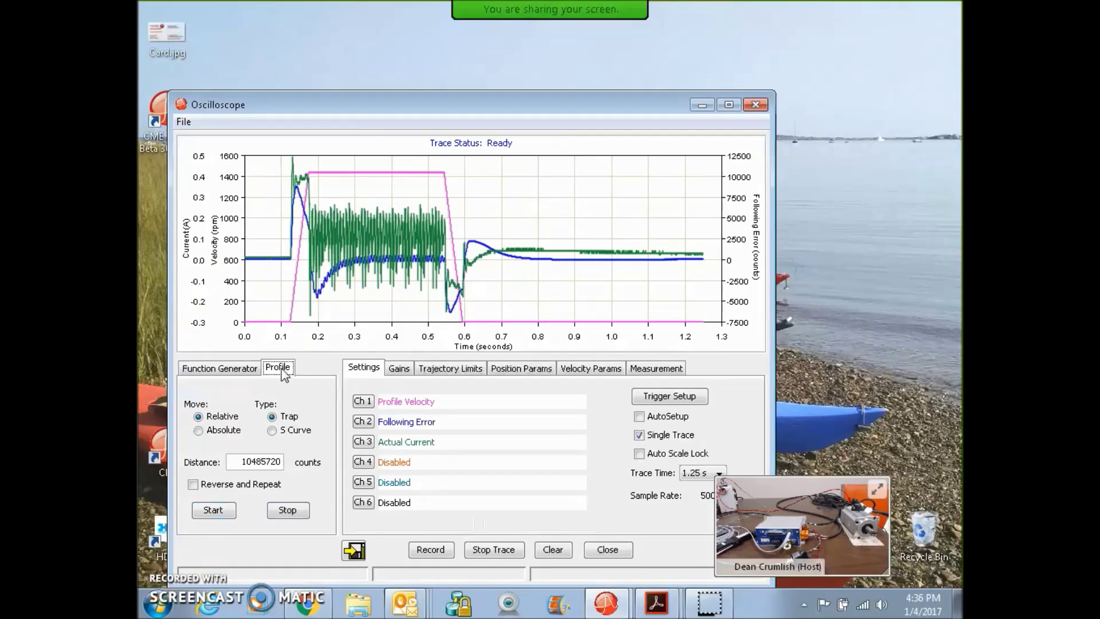
left_click(450, 367)
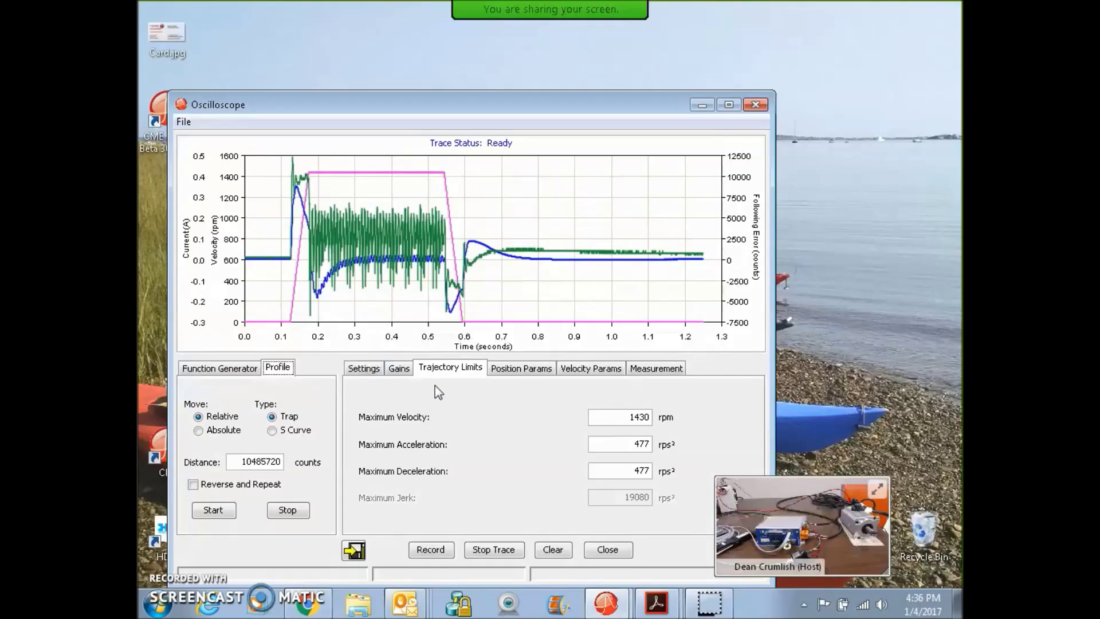
left_click(366, 369)
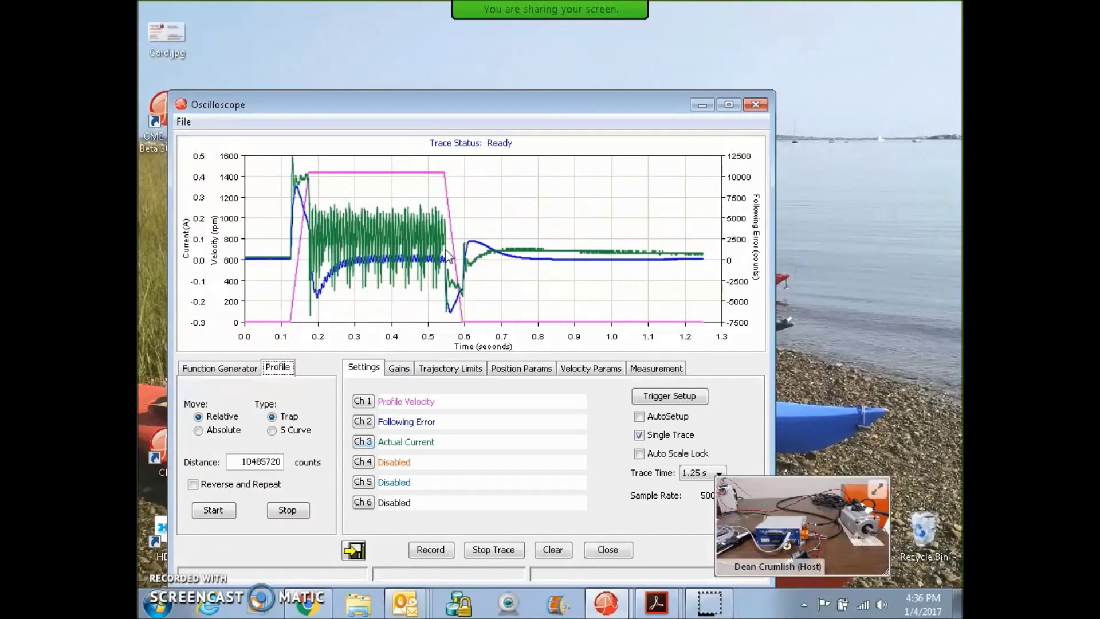
mouse_move(454, 216)
left_mouse_down()
mouse_move(520, 285)
mouse_move(539, 285)
left_mouse_up()
left_click(388, 215)
left_click(398, 370)
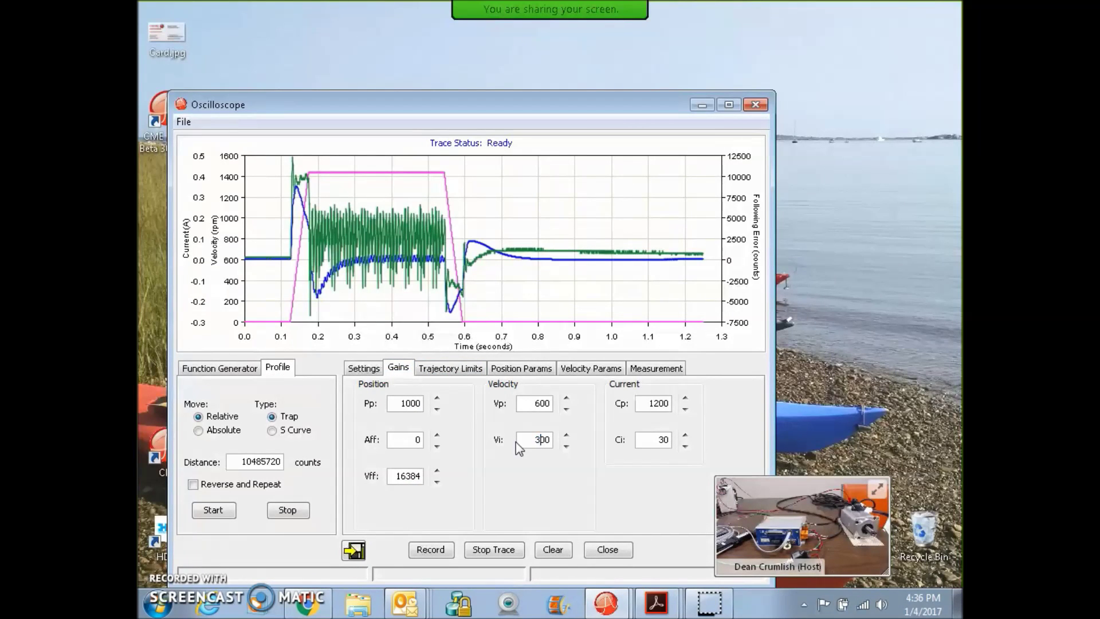
left_click(213, 511)
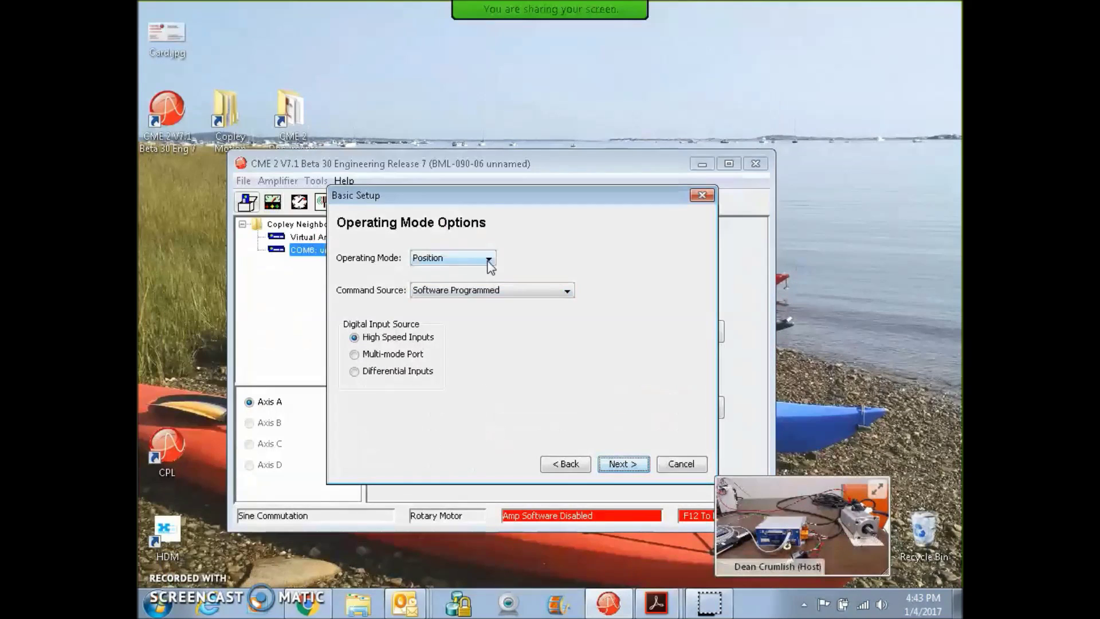
- Set the drive's operating mode to Current and save it to amplifier flash
left_click(487, 259)
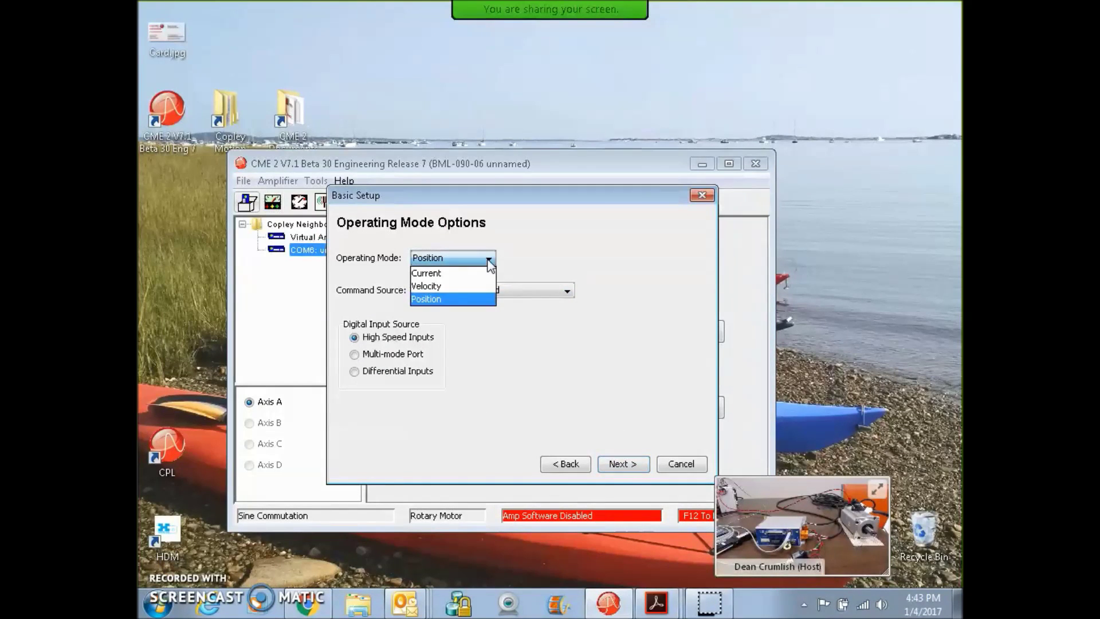
left_click(480, 273)
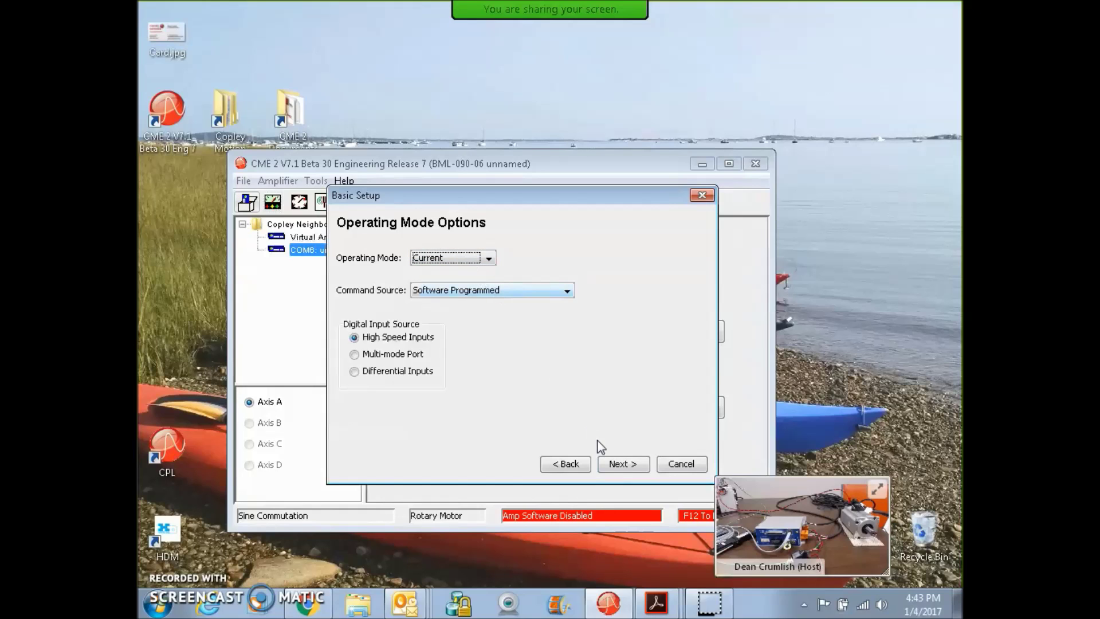
left_click(626, 464)
left_click(627, 466)
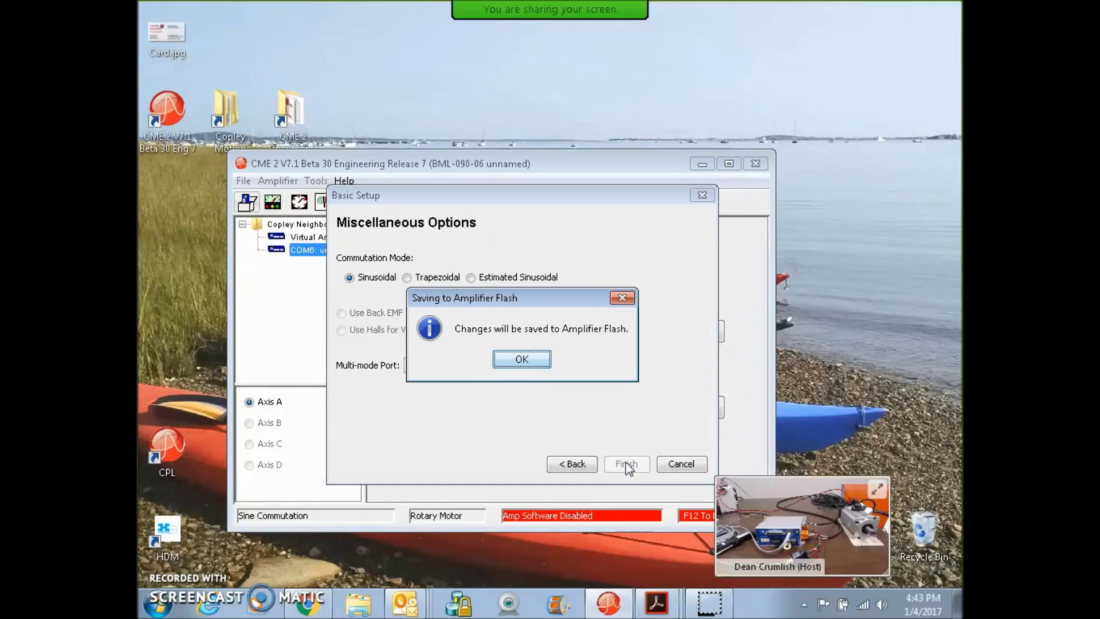
left_click(535, 359)
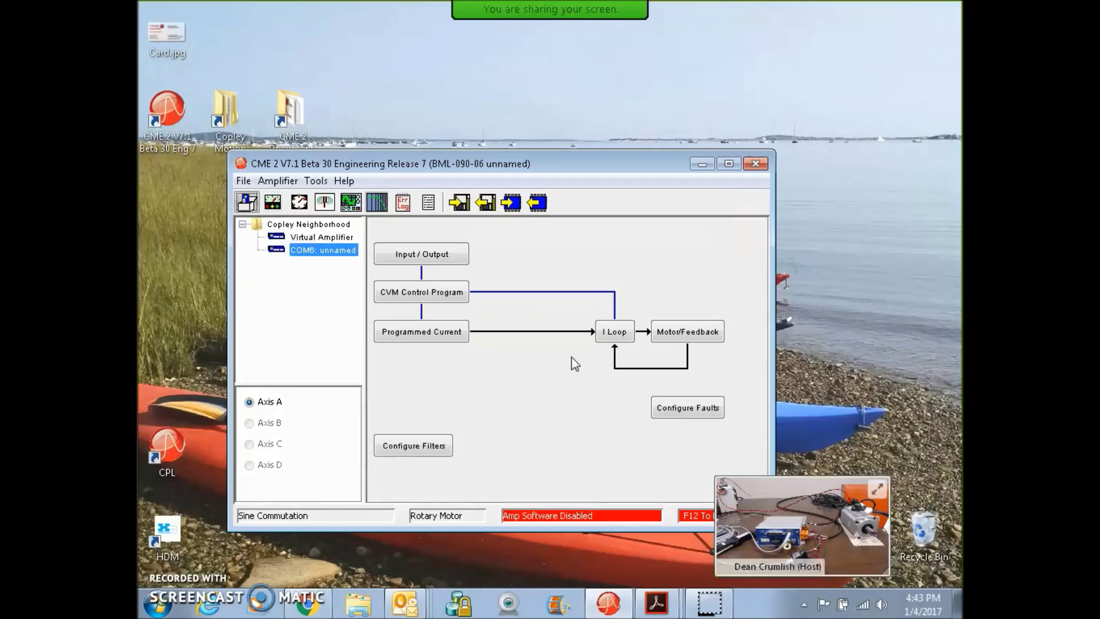
left_click(613, 333)
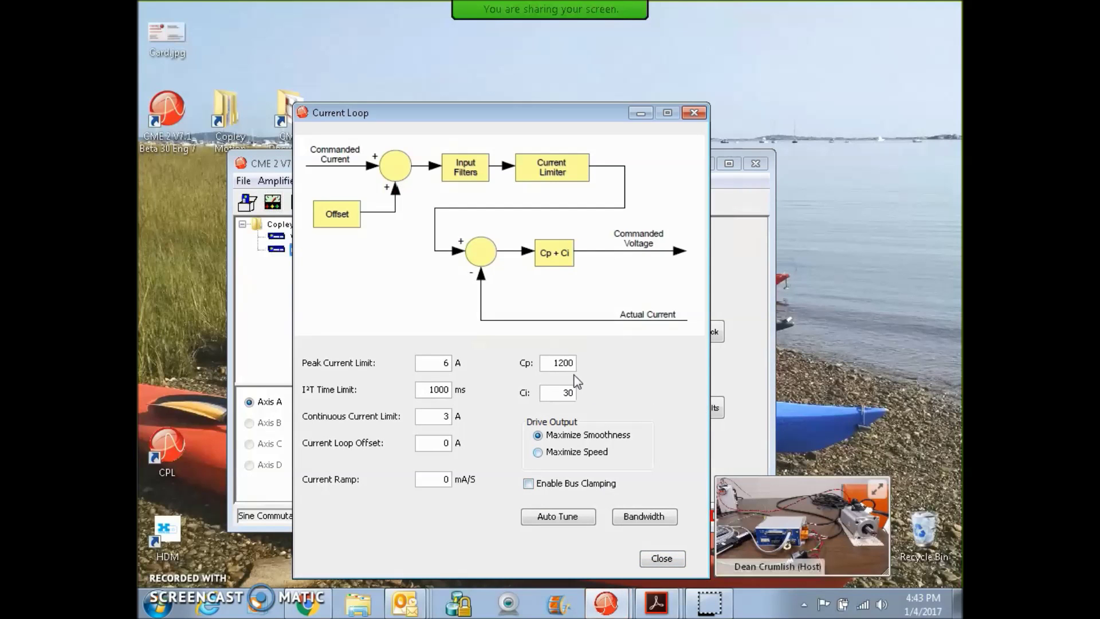
left_click(703, 114)
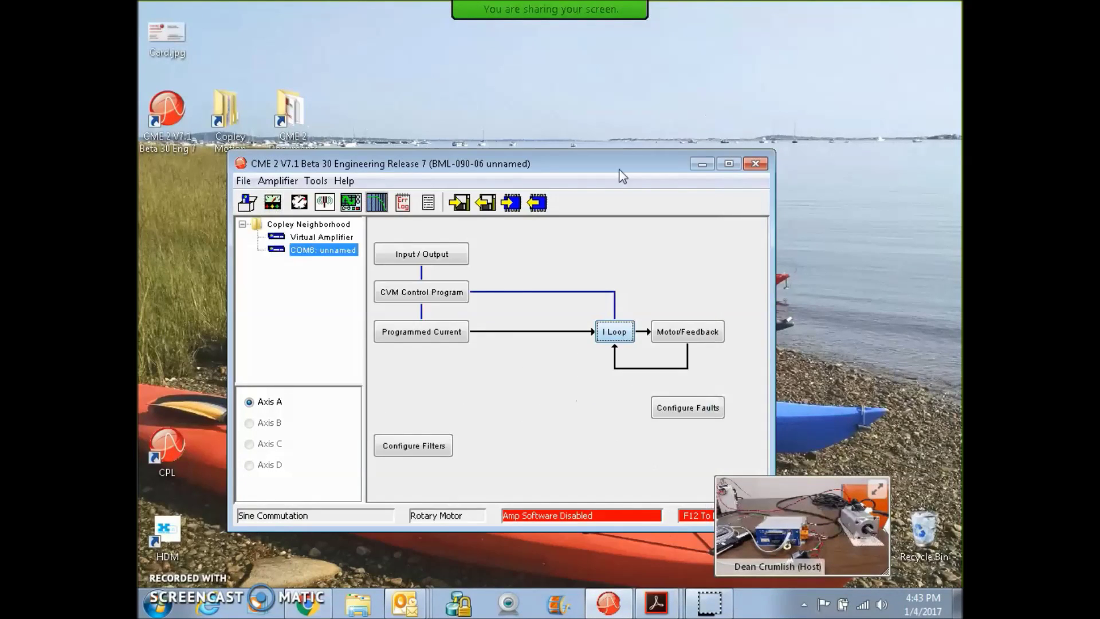
left_click(449, 333)
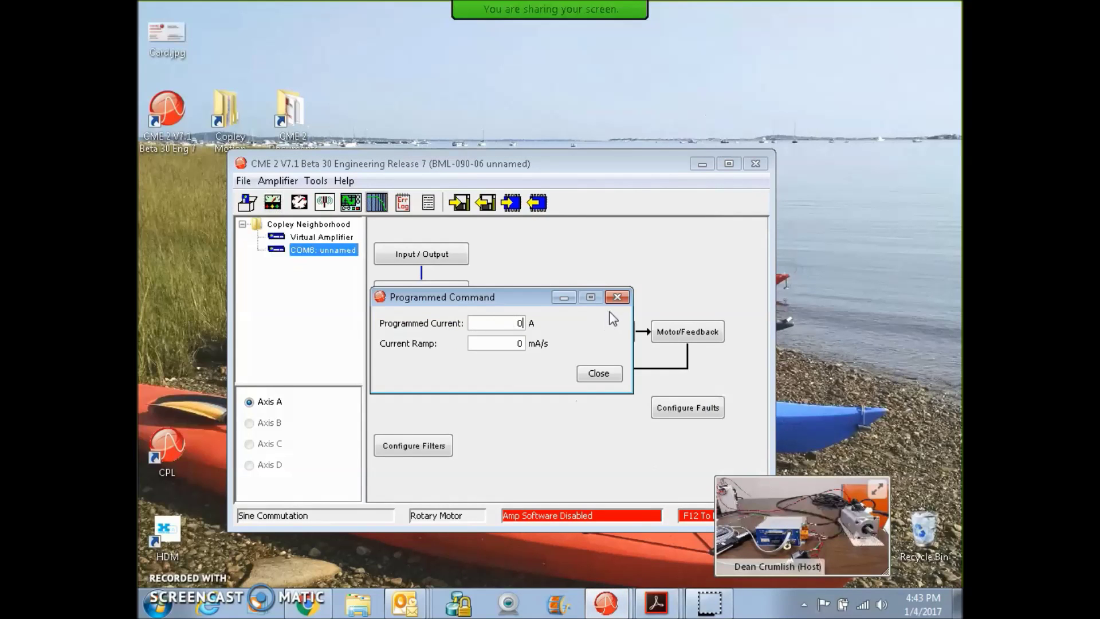
left_click(619, 298)
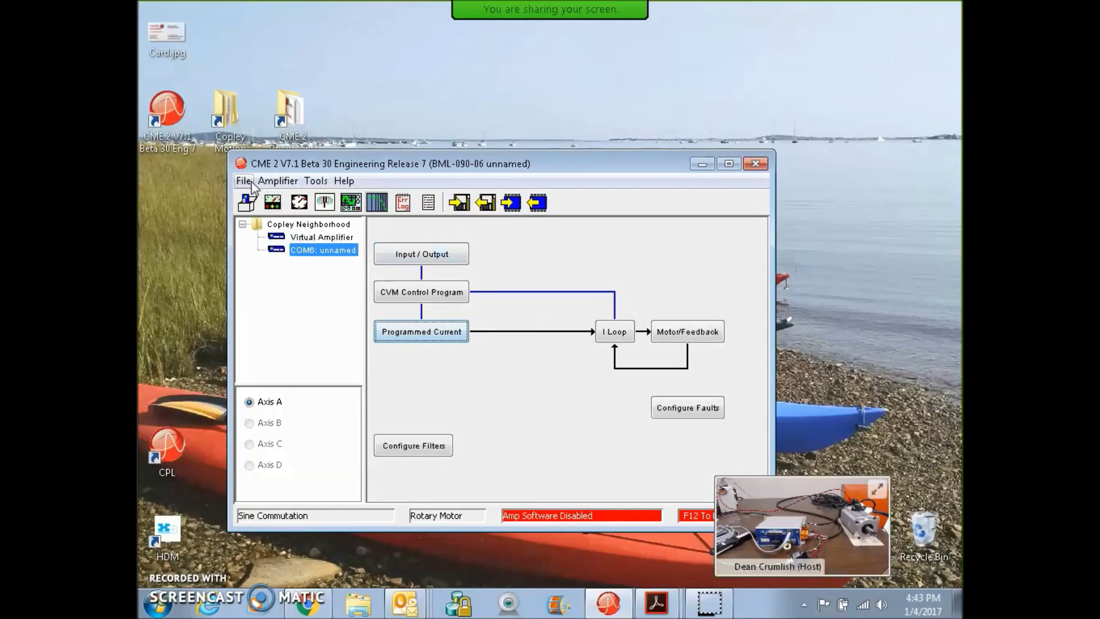
- Open MACRO Configuration and keep Digital Input and Analog Input as the two auxiliary registers
left_click(277, 180)
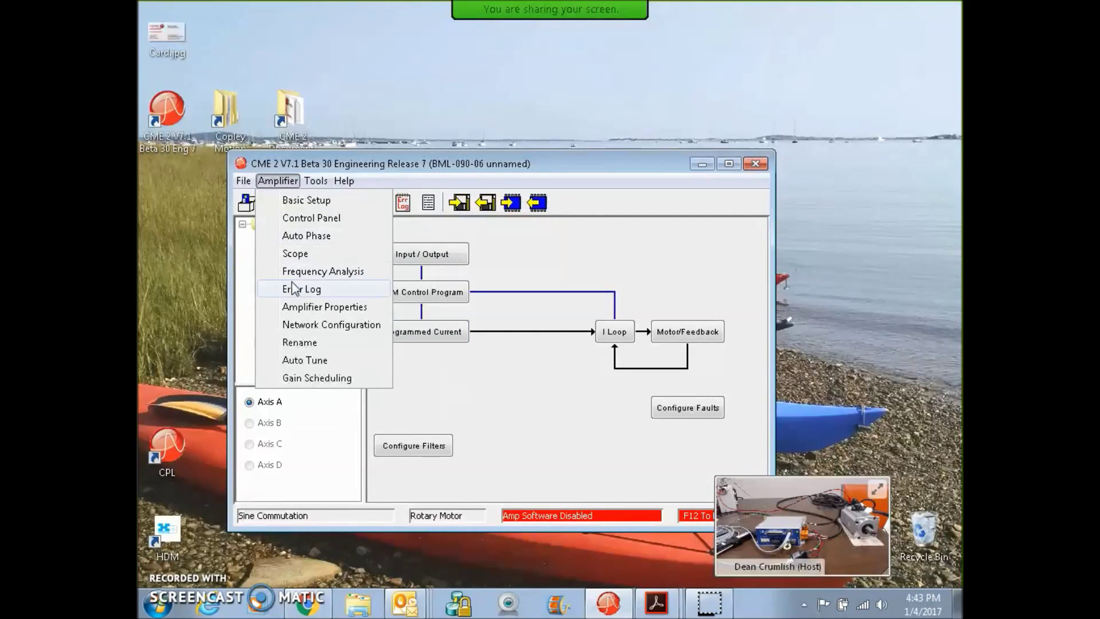
left_click(302, 325)
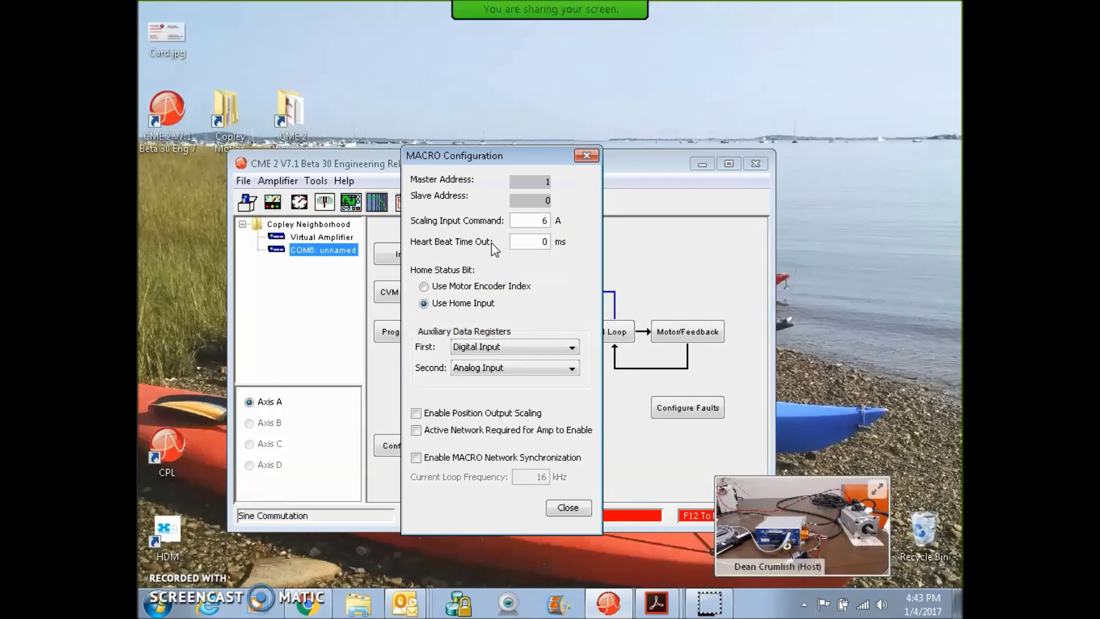
left_click_drag(516, 158, 494, 174)
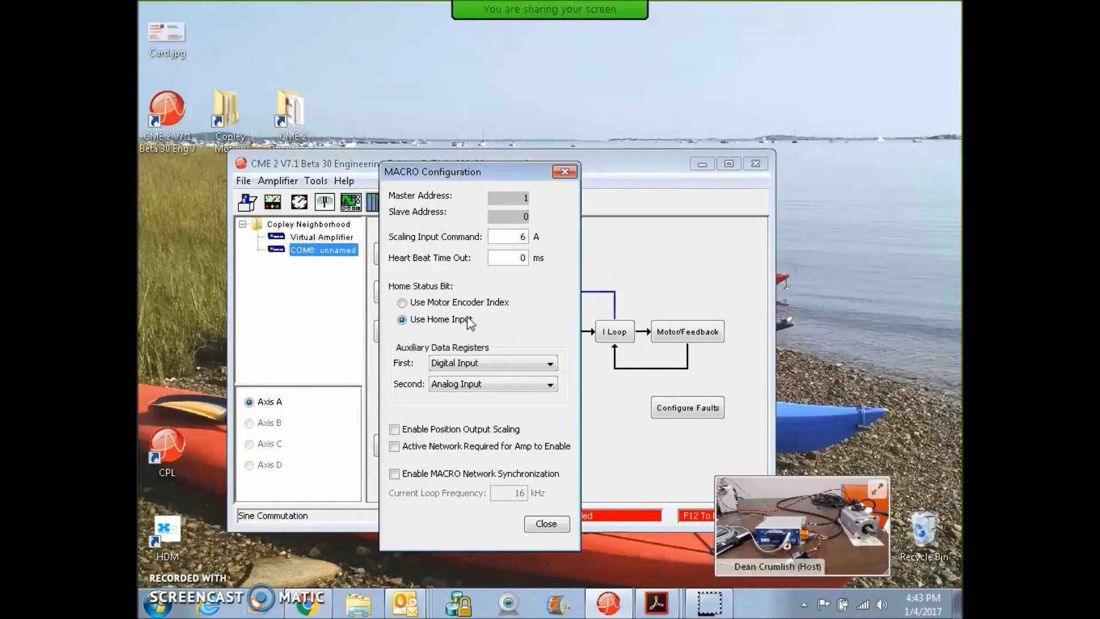
left_click(507, 363)
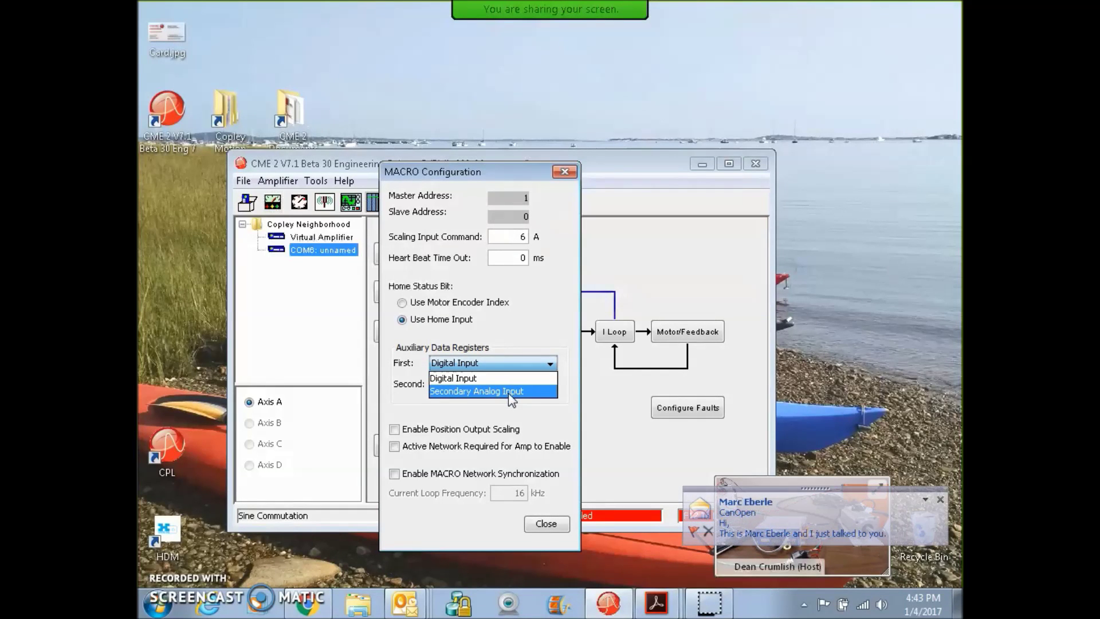
left_click(507, 377)
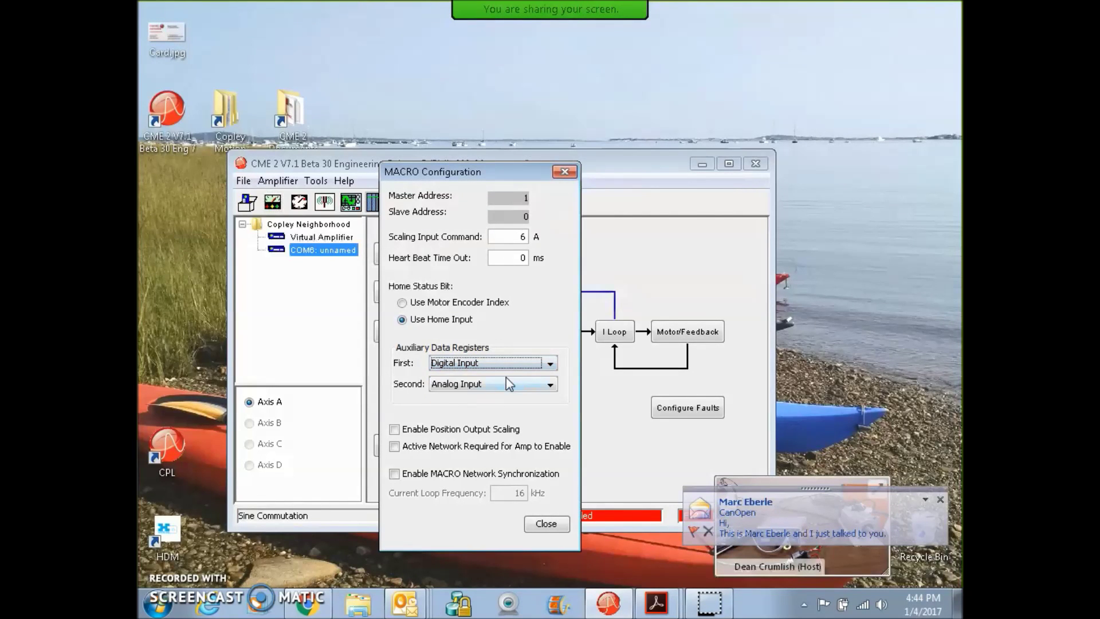
left_click(504, 383)
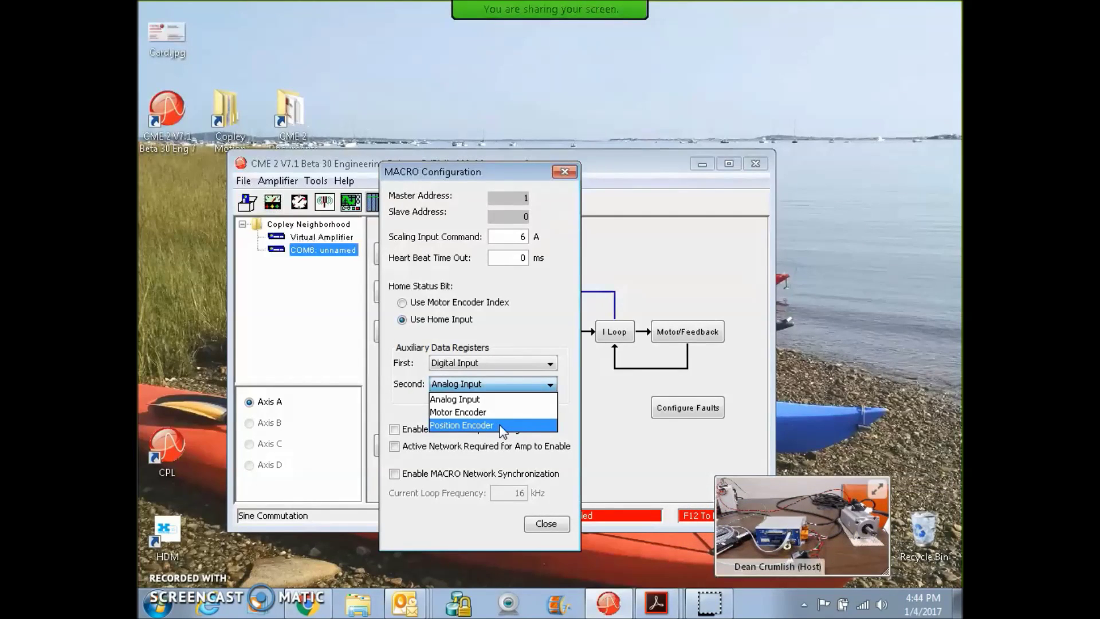
left_click(578, 413)
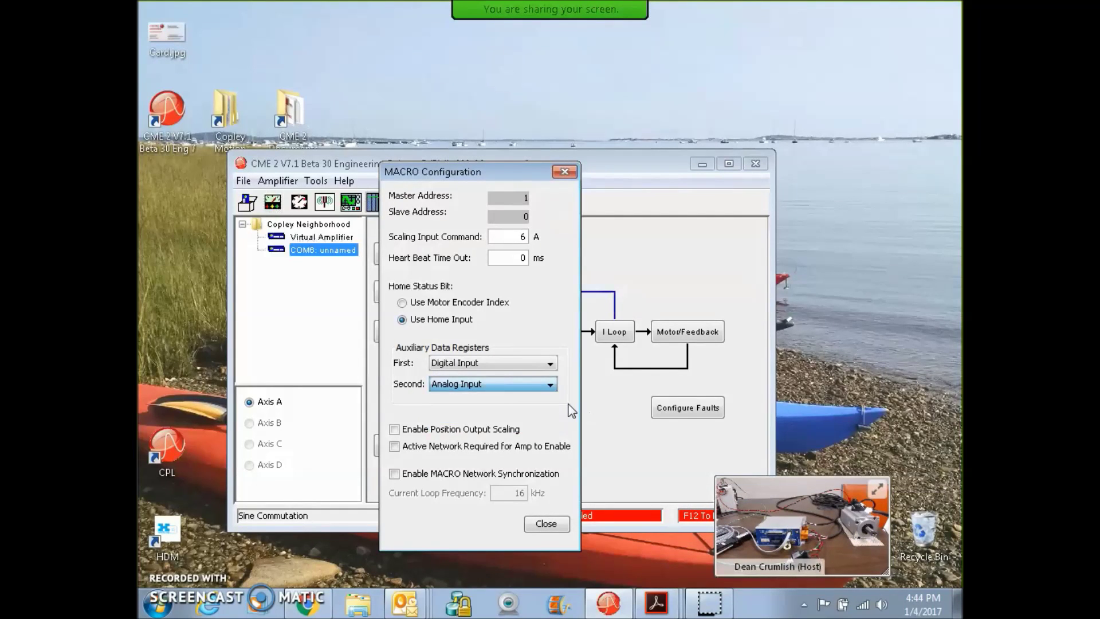
- Leave MACRO network synchronization off after toggling it, and close the configuration
left_click(396, 476)
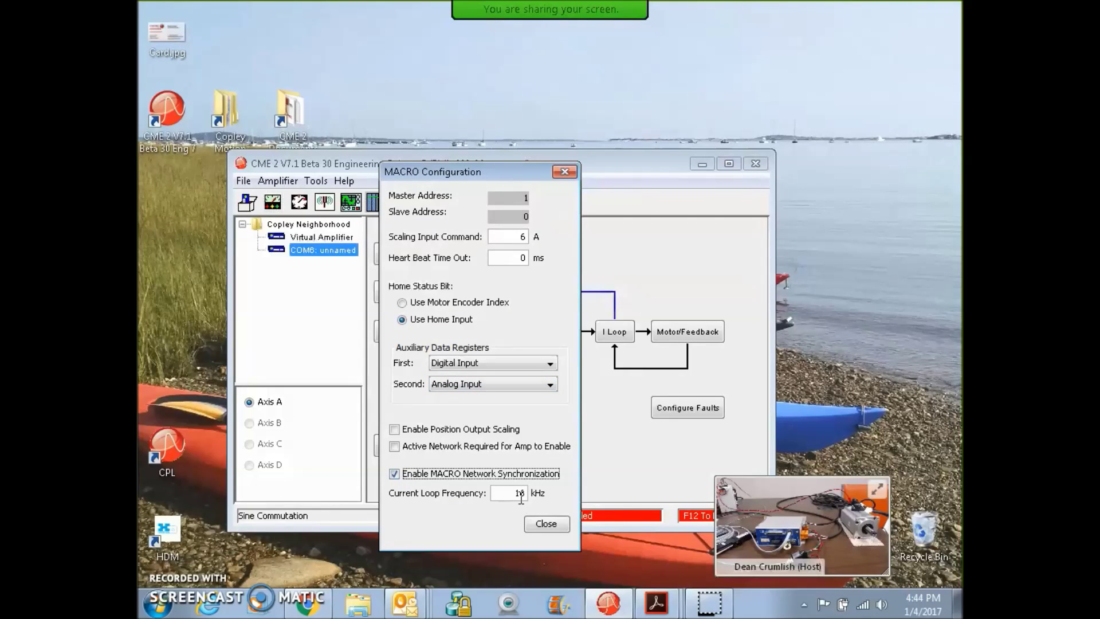
left_click(394, 476)
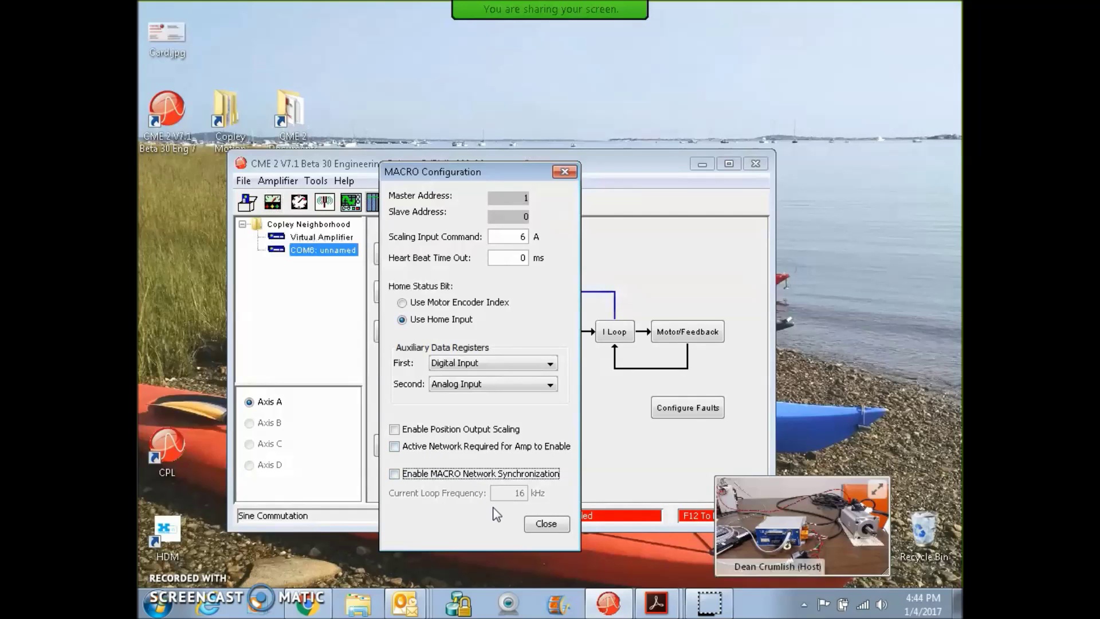
left_click(553, 524)
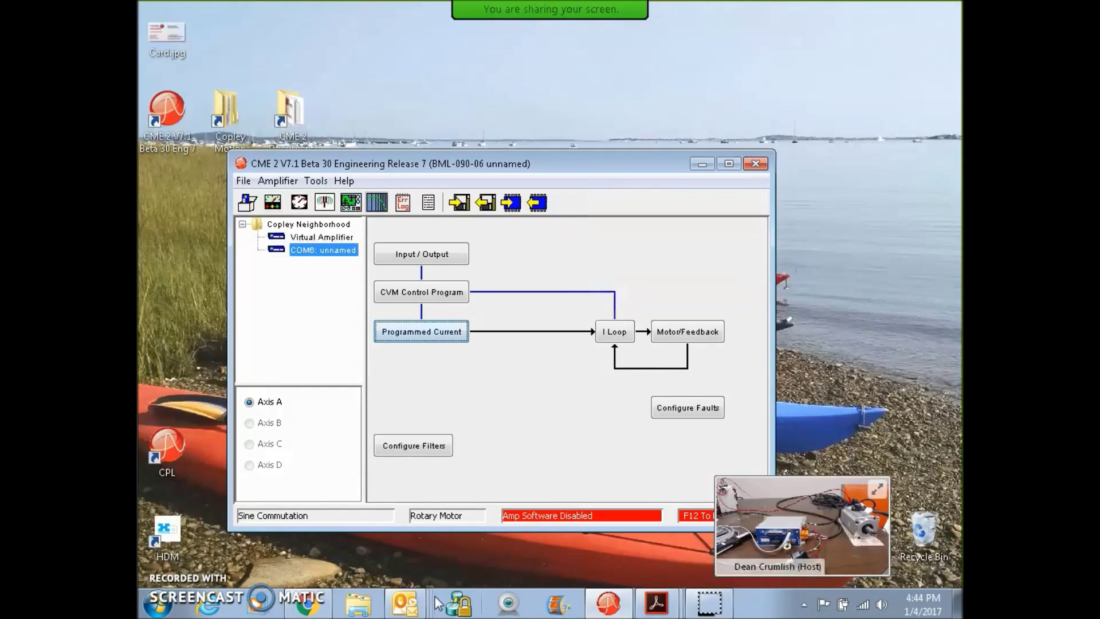
- In Chrome, go through Downloads > Communication Protocols to reopen the MACRO Network Guide PDF
left_click(306, 603)
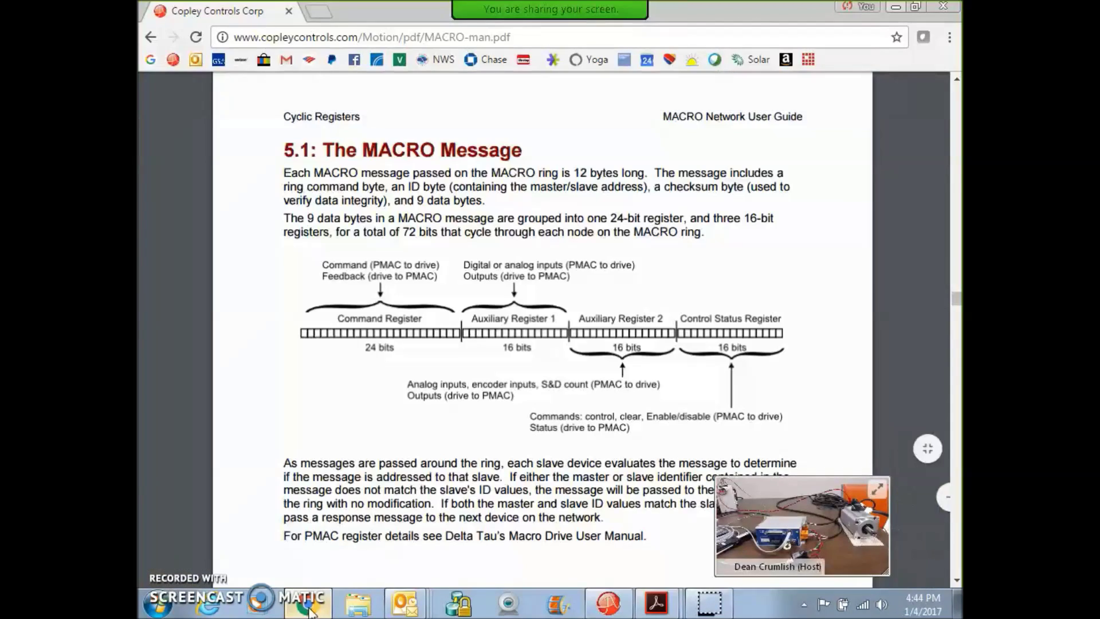
left_click(327, 36)
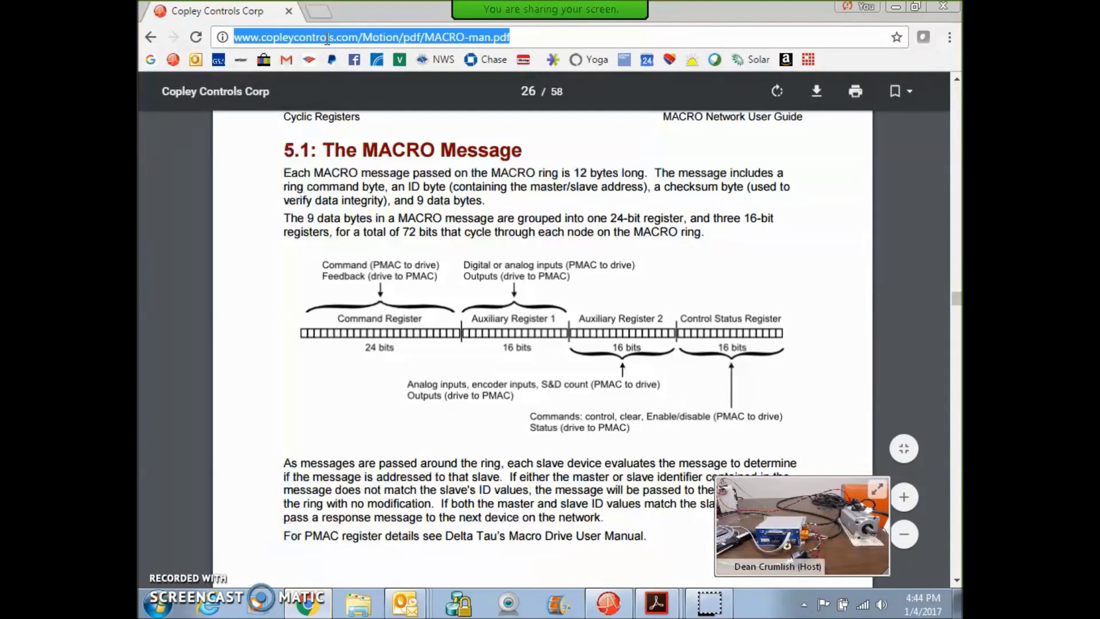
left_click(151, 36)
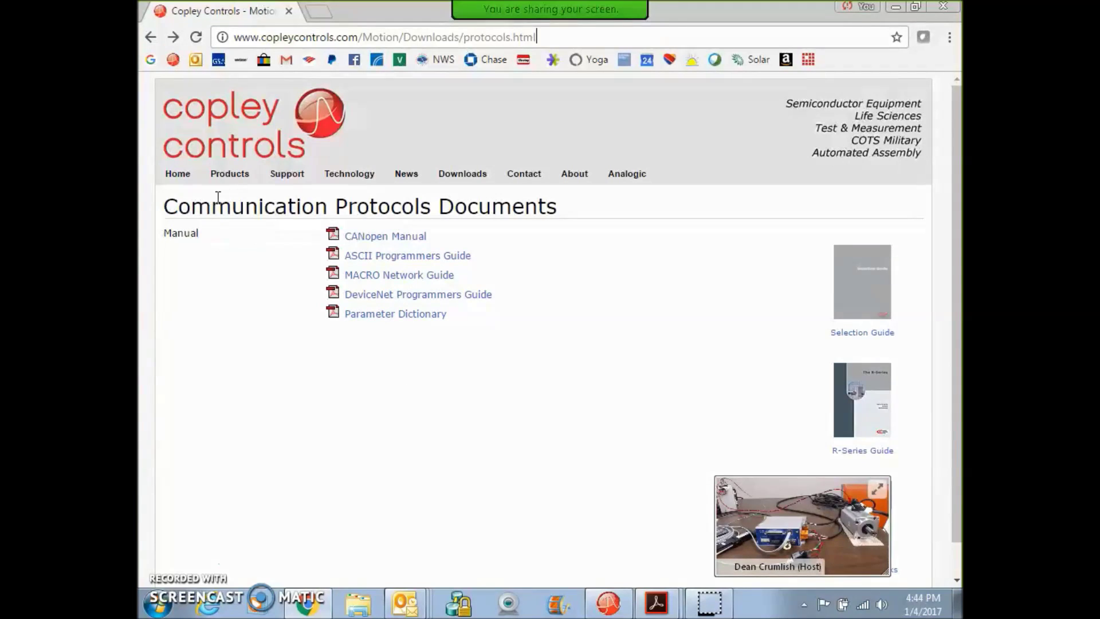
left_click(452, 176)
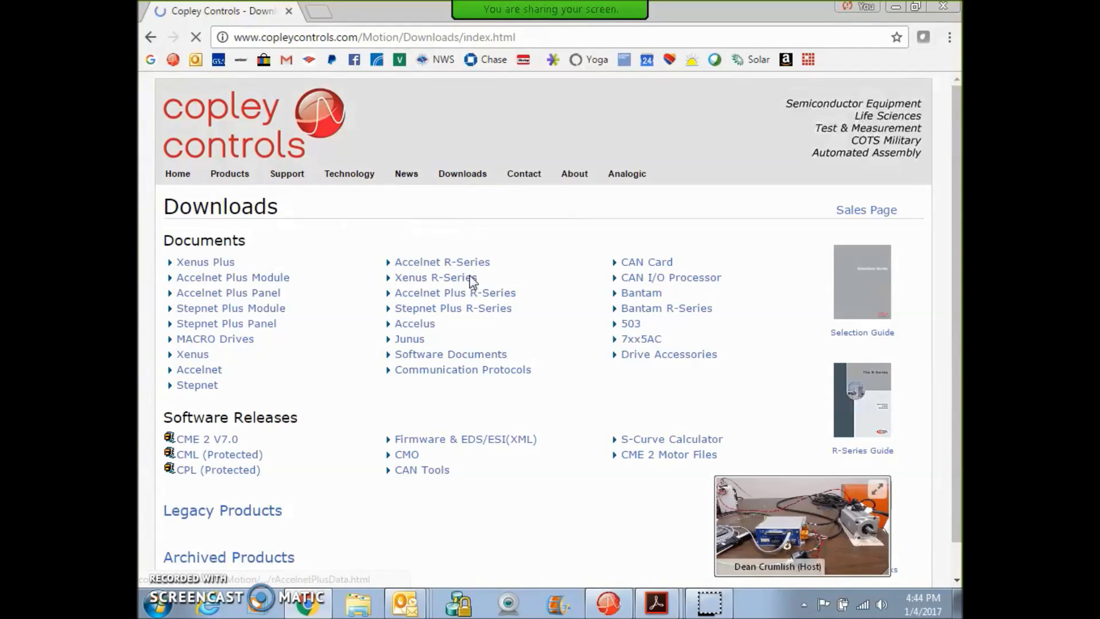
left_click(469, 370)
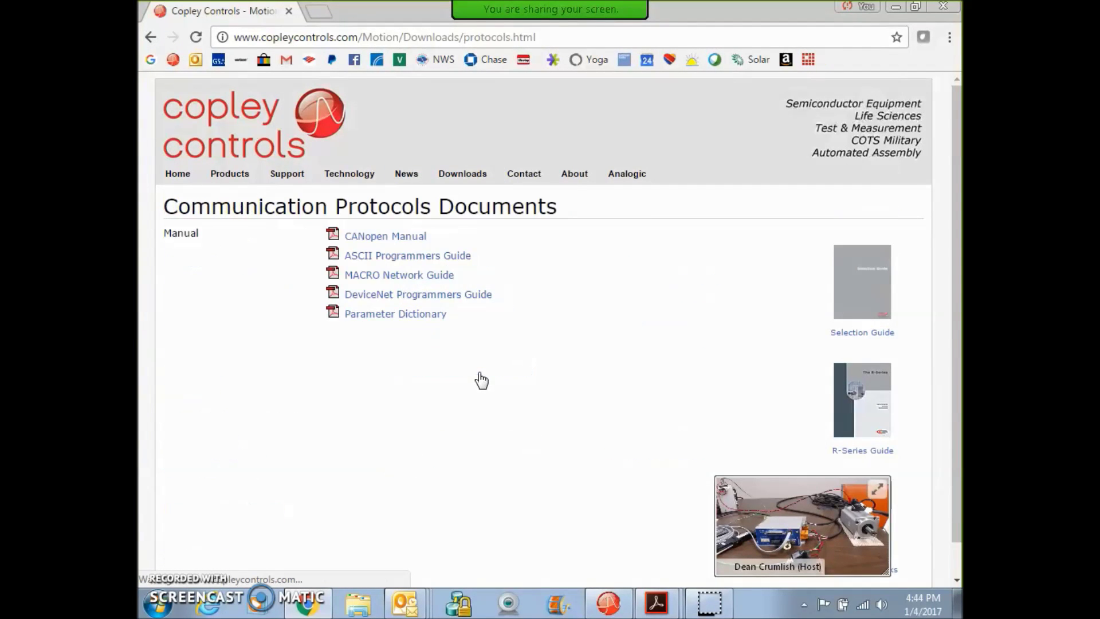
left_click(394, 274)
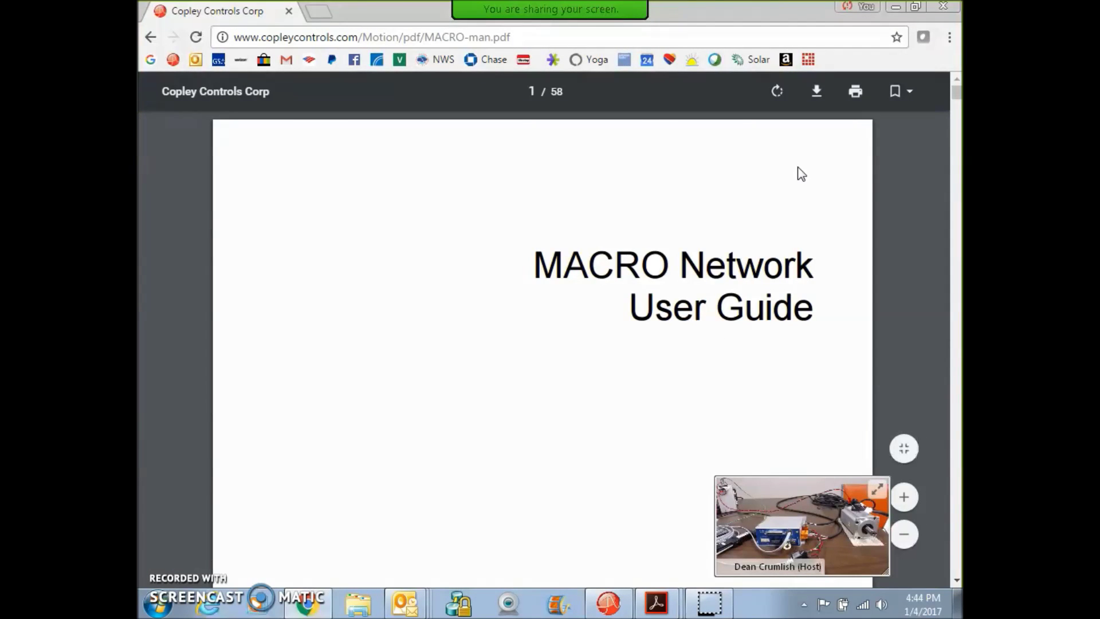
- Scroll the MACRO guide through PMAC examples 4.1–4.3 and chapter 5.1, then view Massachusetts Distributors
left_click_drag(956, 91, 956, 266)
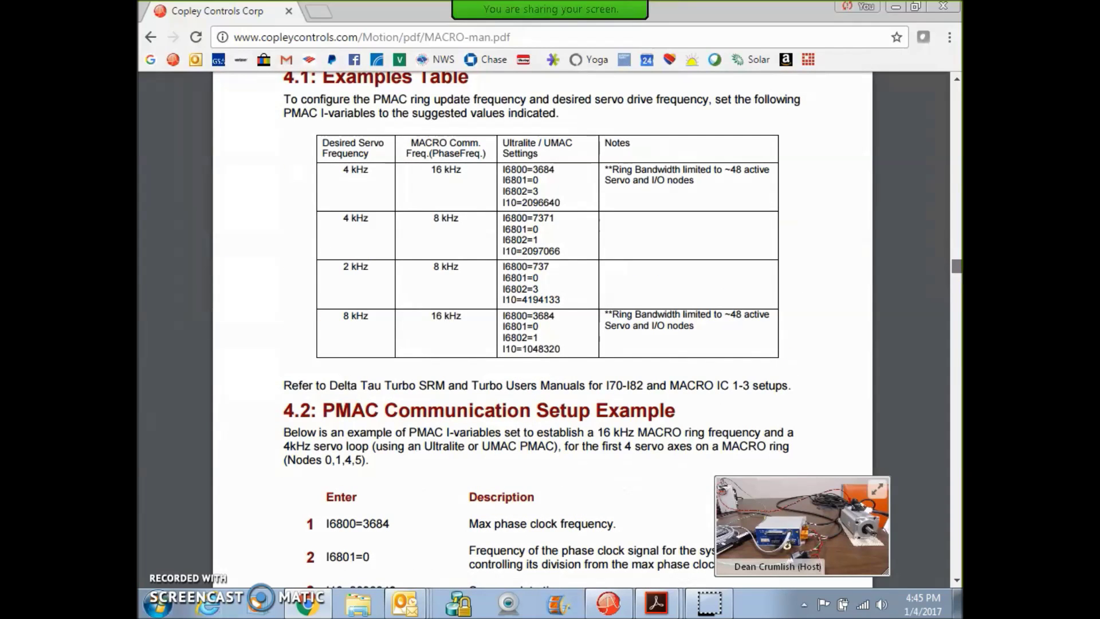
scroll(542, 329, "down", 5)
scroll(542, 329, "down", 1)
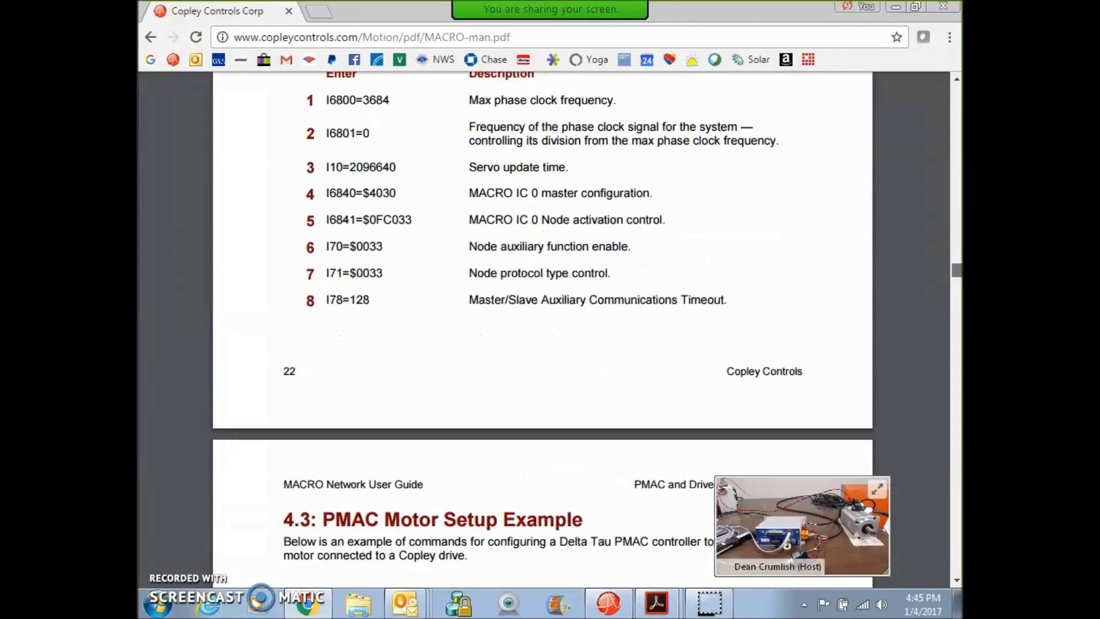
scroll(542, 329, "down", 5)
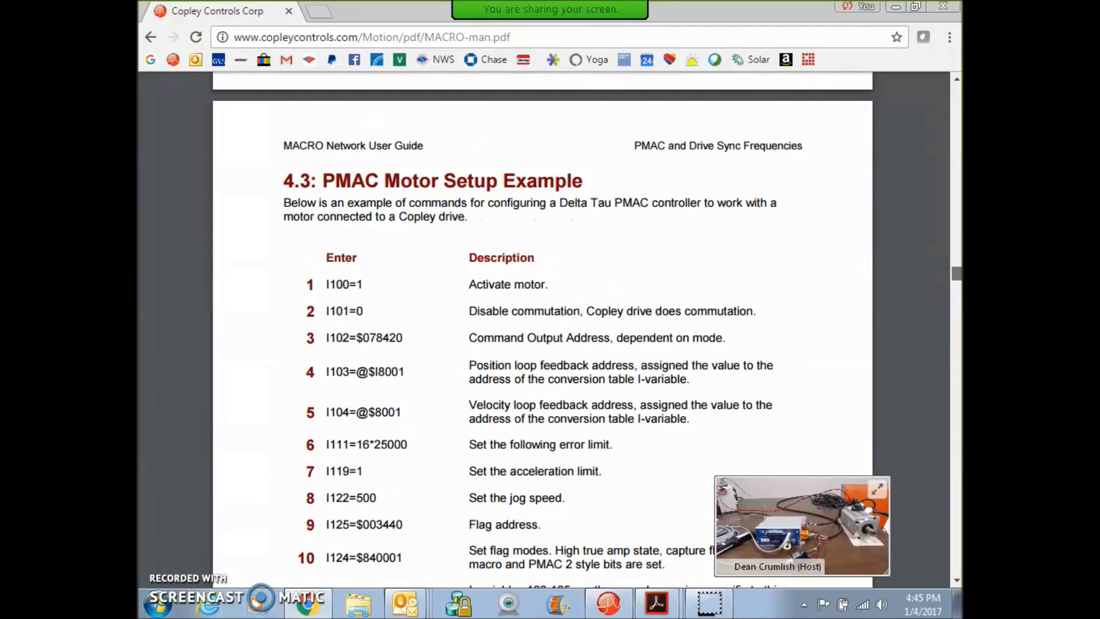
scroll(542, 330, "down", 7)
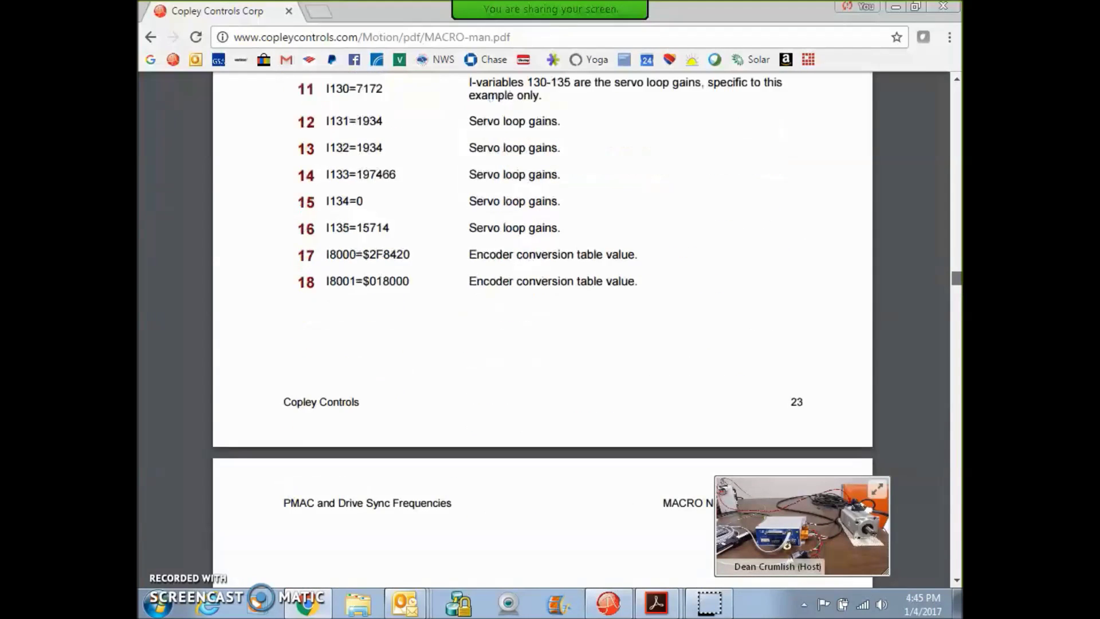
scroll(541, 329, "down", 15)
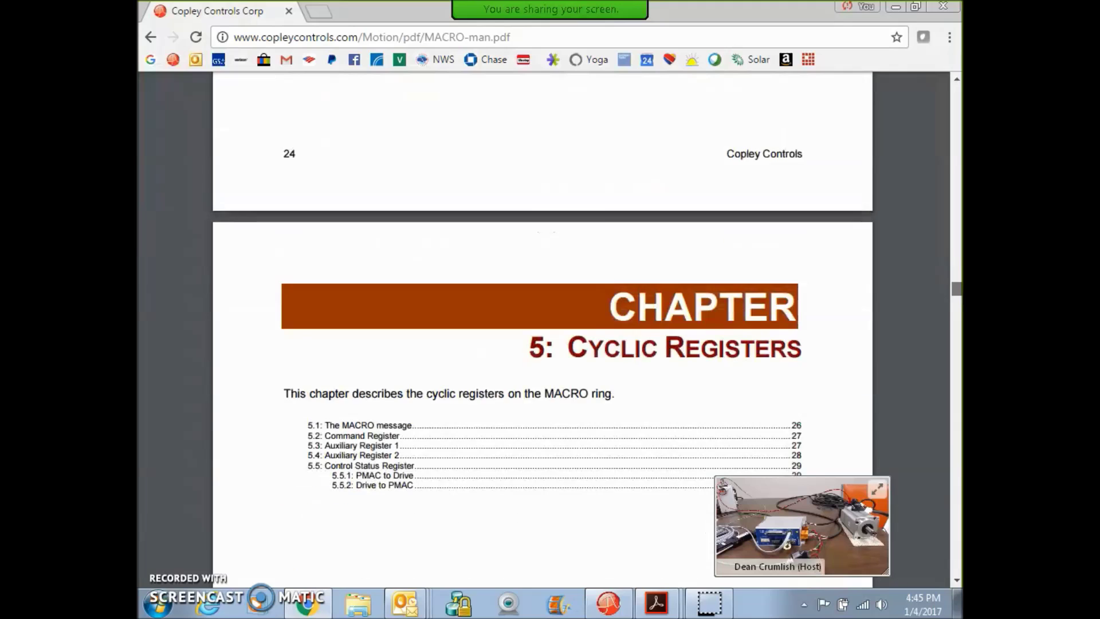
scroll(542, 329, "down", 15)
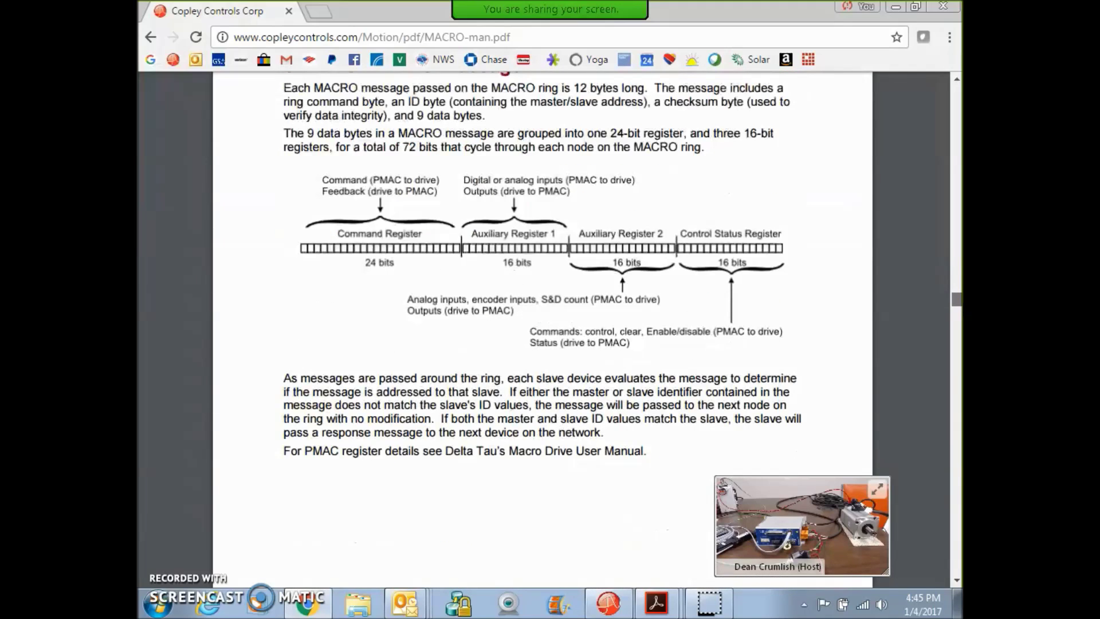
scroll(542, 329, "up", 2)
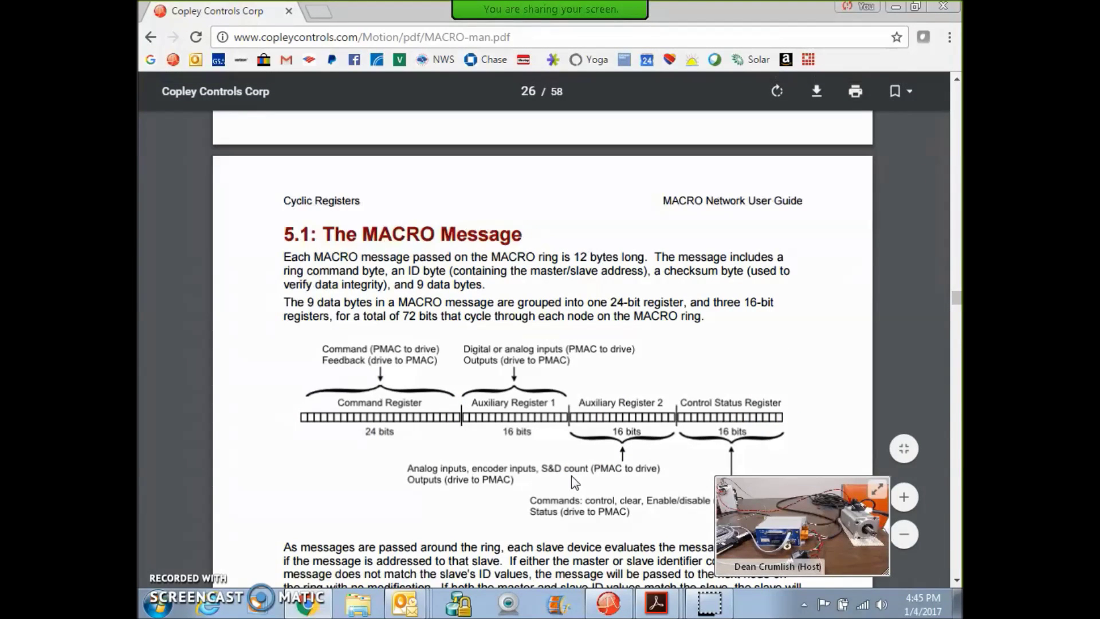
left_click_drag(723, 501, 739, 210)
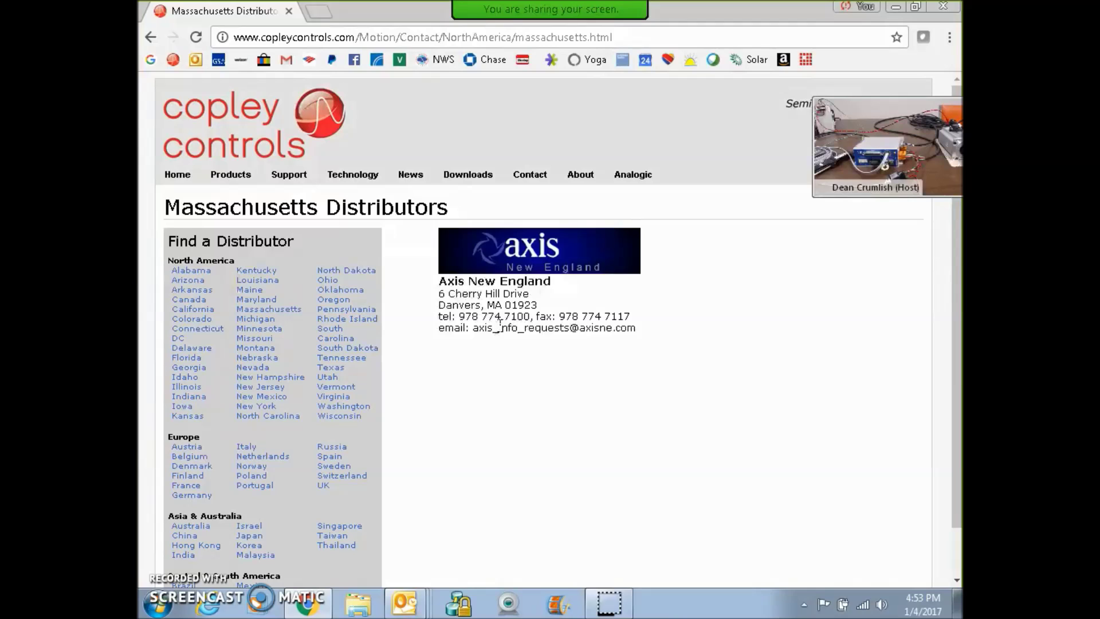
- Show the Illinois distributors, listing Automation and Process Controls in Chicago
left_click(186, 387)
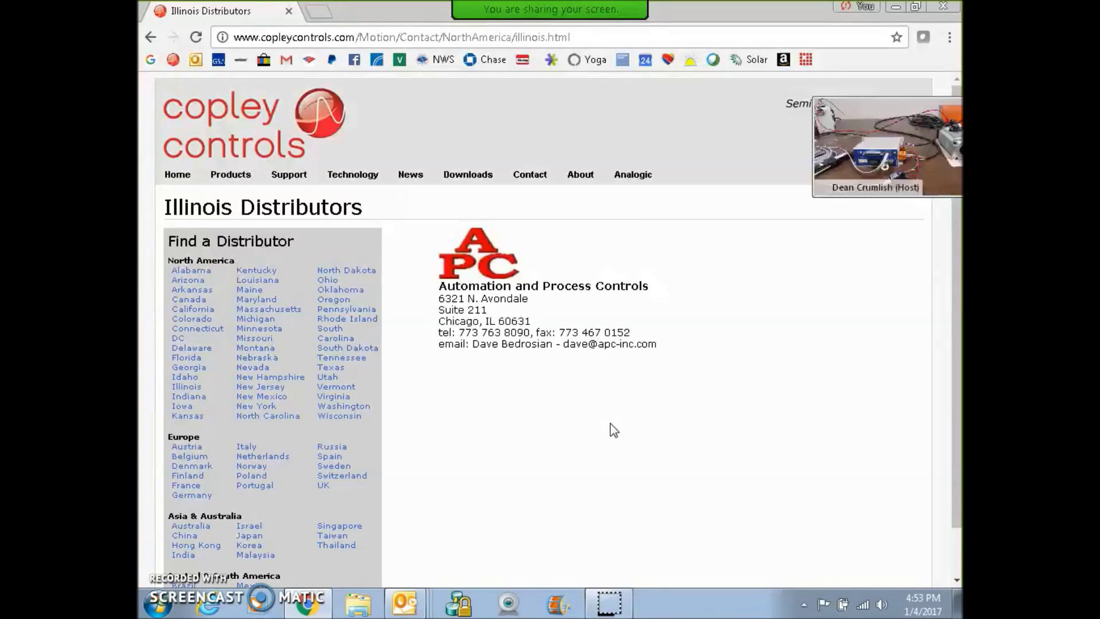